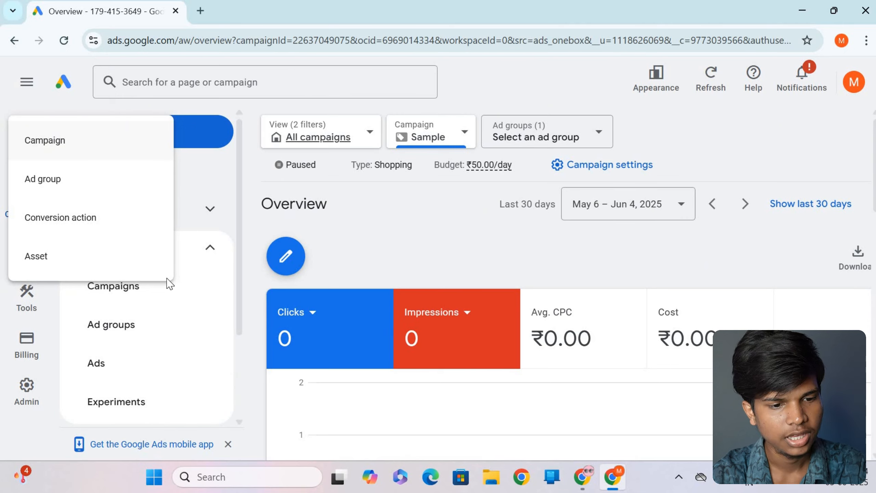
- Start a new campaign without guidance and choose App as the campaign type
scroll(499, 253, "down", 4)
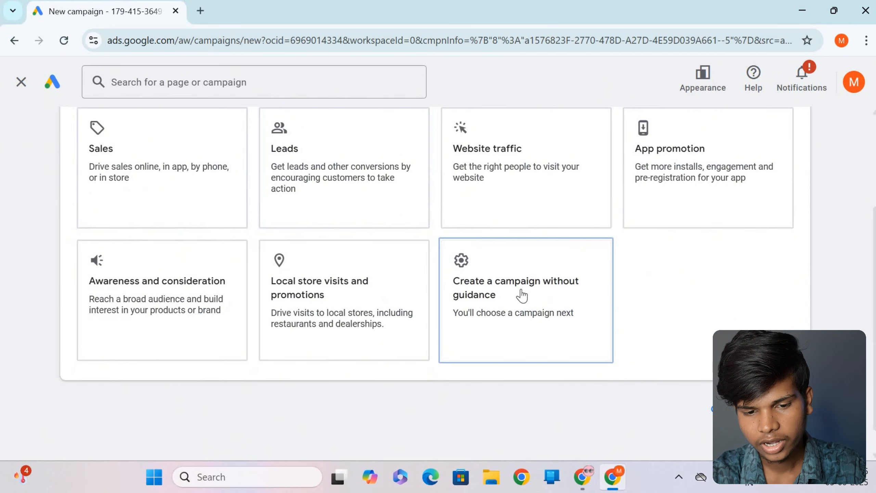
left_click(522, 297)
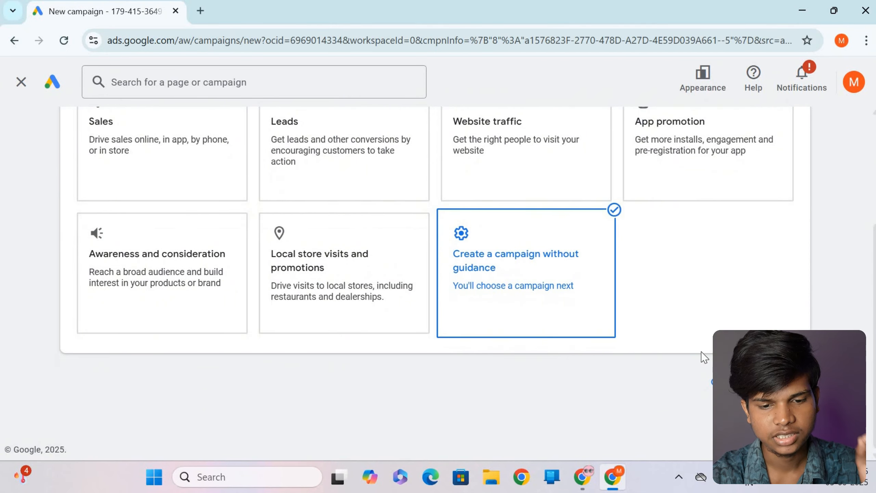
left_click(205, 177)
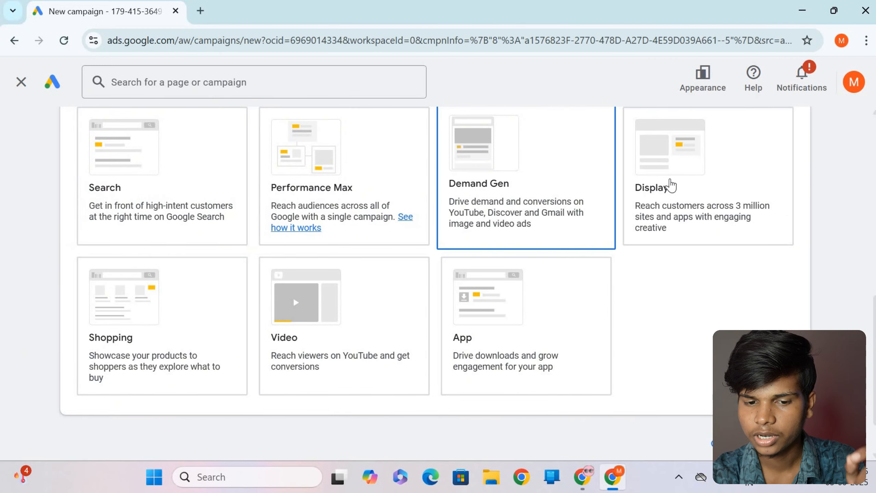
left_click(671, 186)
left_click(307, 305)
left_click(169, 327)
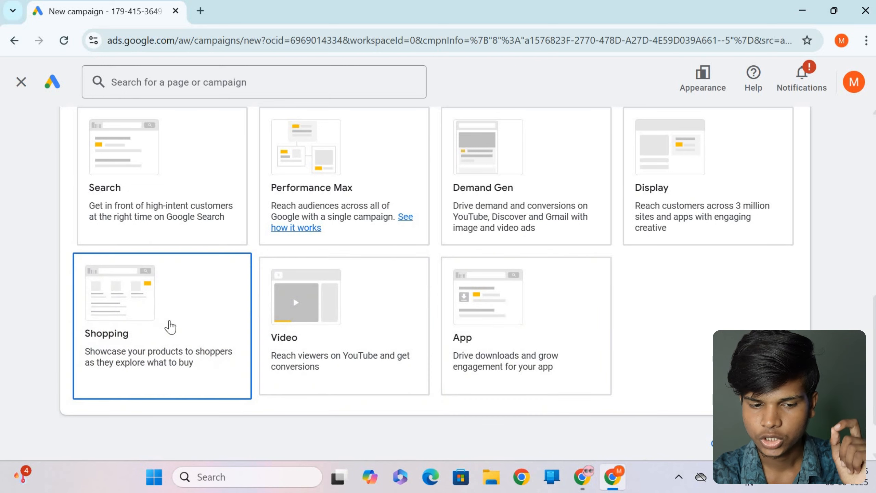
left_click(362, 340)
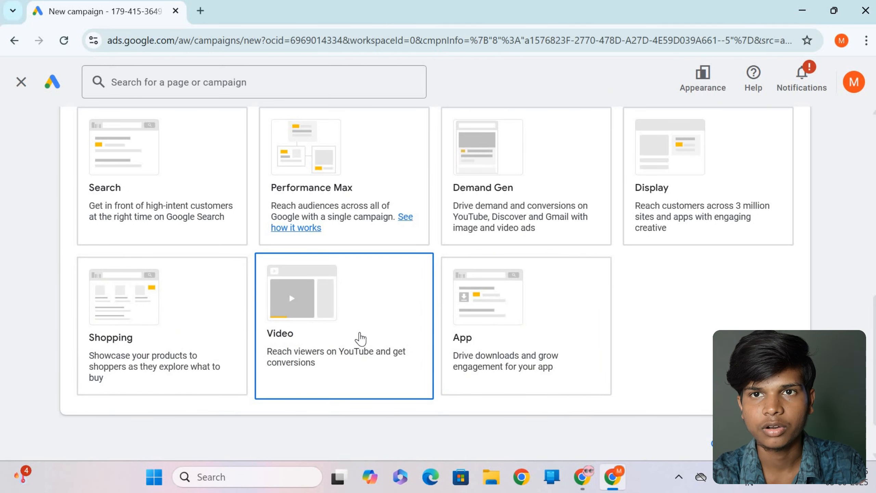
left_click(555, 354)
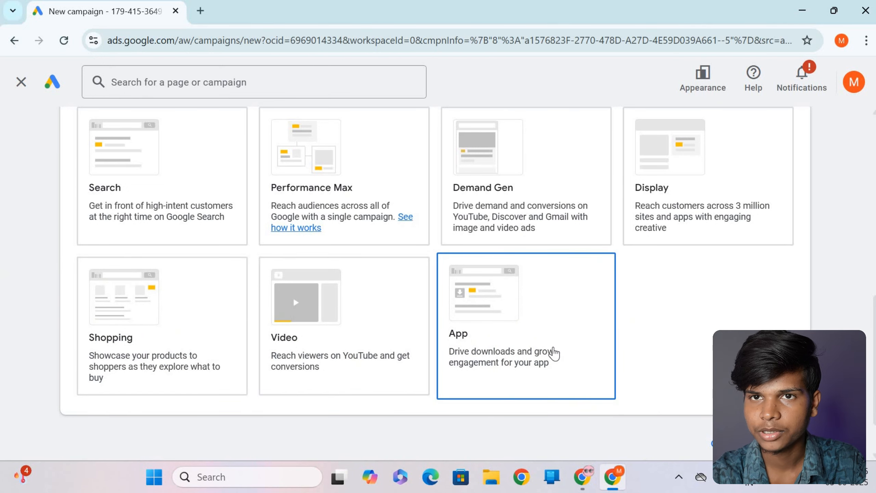
left_click(537, 324)
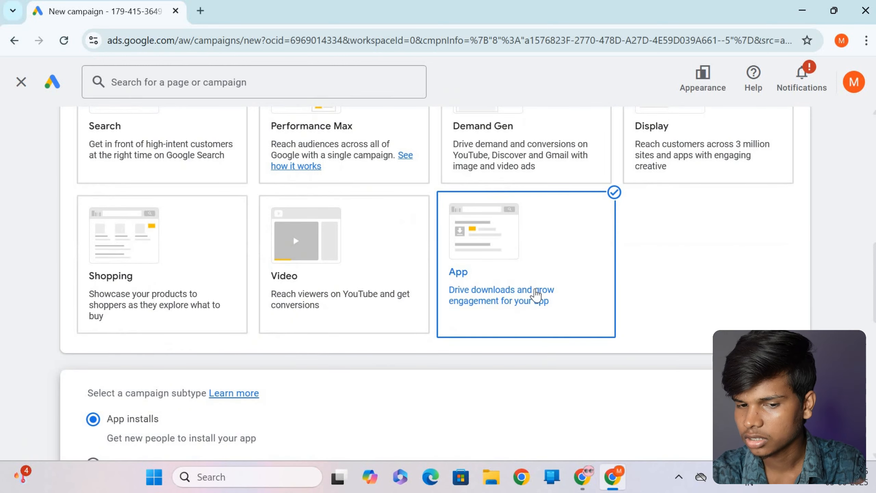
- Try the App engagement and App pre-registration campaign subtypes and return the selection to App installs
scroll(528, 284, "down", 5)
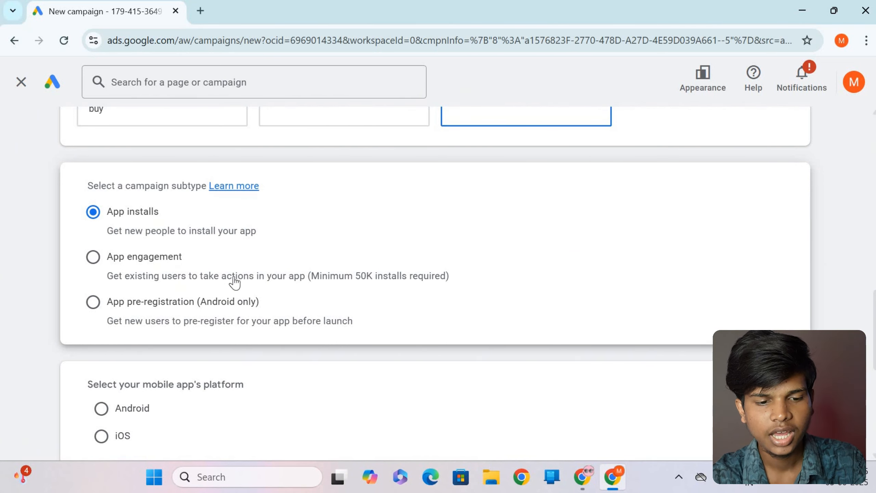
left_click(224, 287)
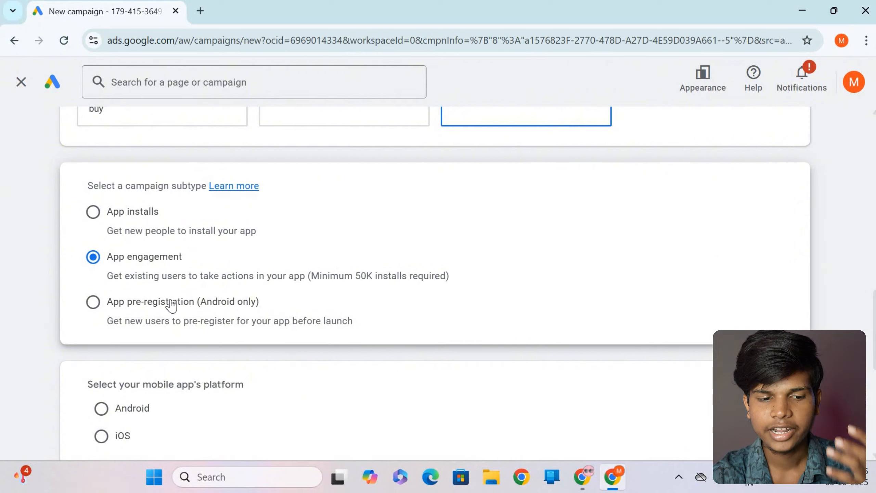
scroll(183, 303, "up", 3)
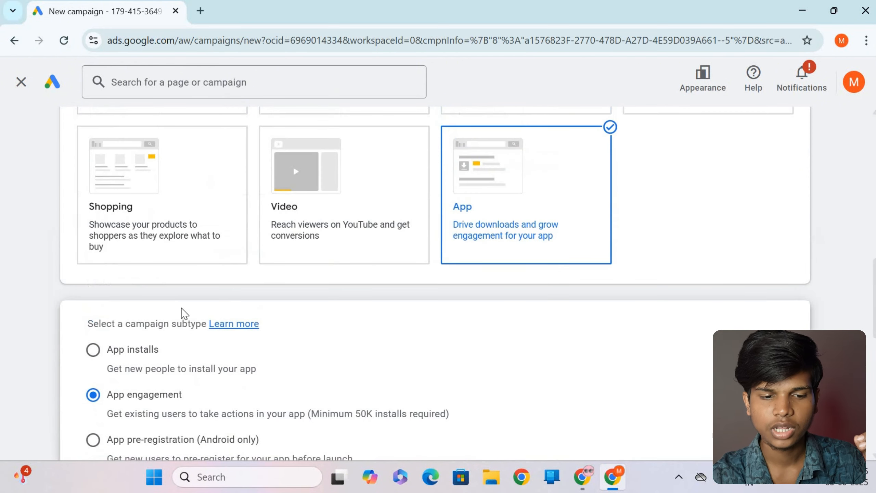
scroll(148, 277, "down", 4)
left_click(108, 241)
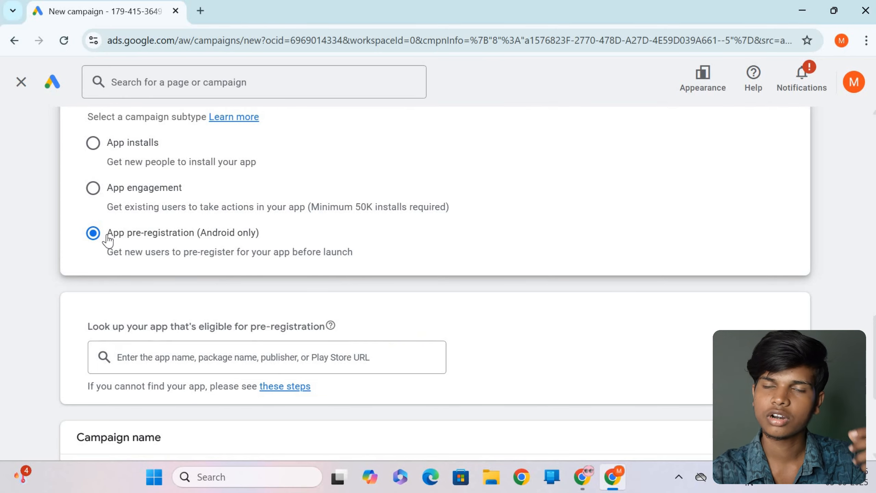
scroll(93, 255, "up", 4)
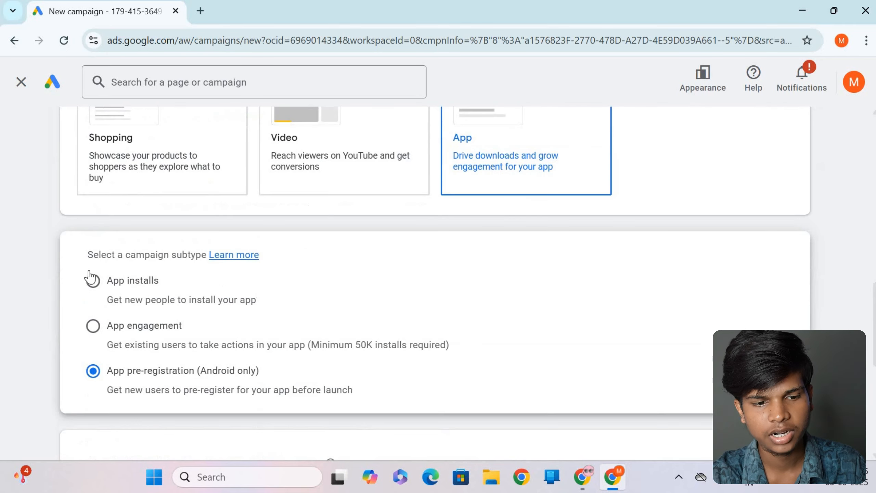
left_click(89, 294)
scroll(249, 238, "down", 2)
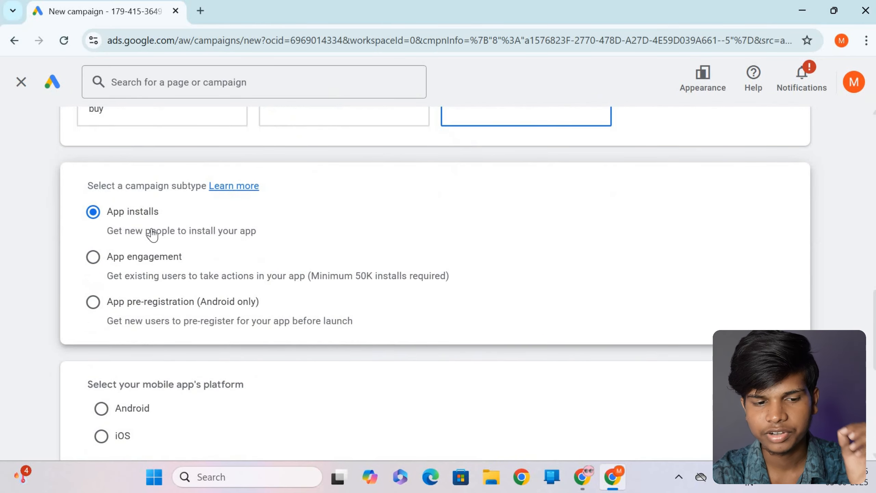
- Choose Android as the mobile app's platform
scroll(276, 214, "down", 4)
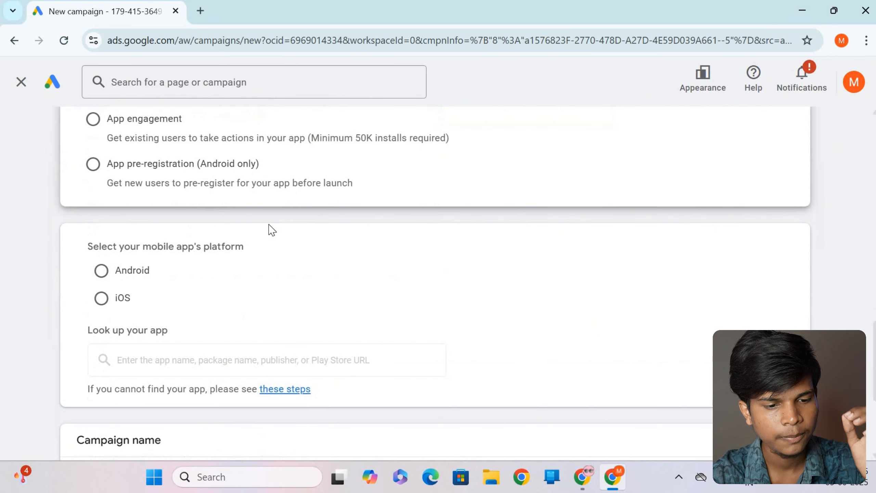
scroll(264, 227, "down", 2)
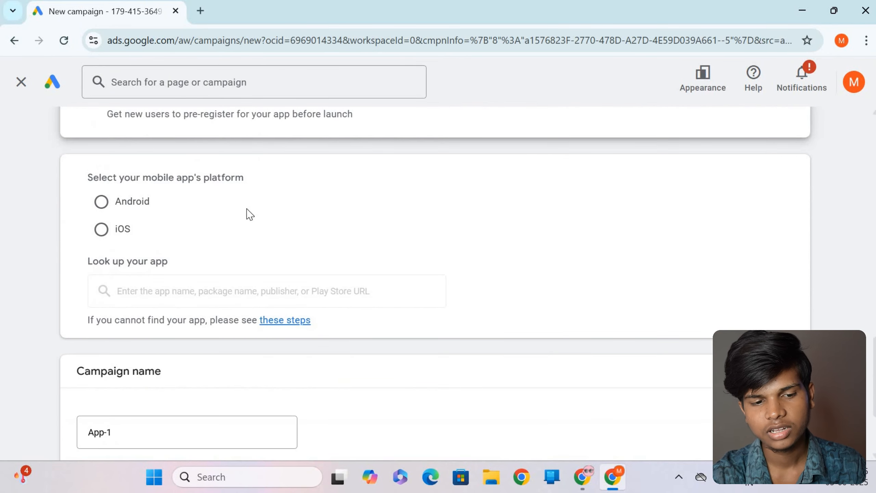
left_click(121, 206)
scroll(215, 237, "down", 2)
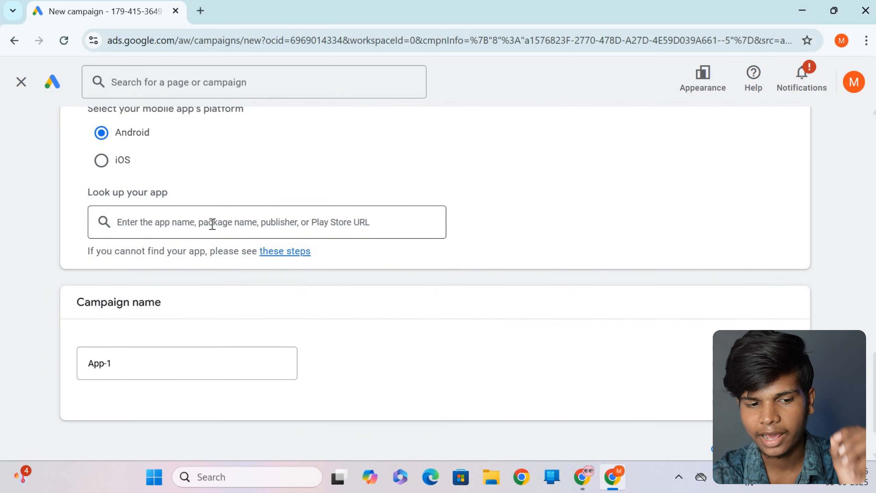
left_click(213, 223)
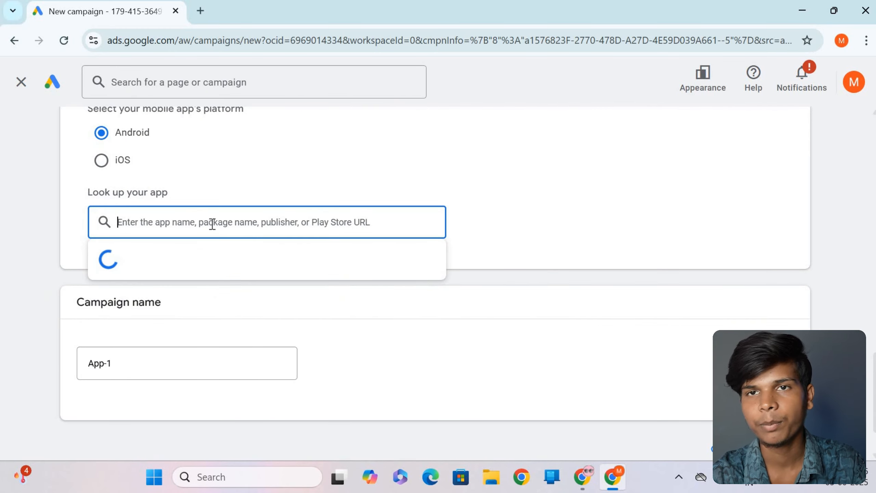
left_click(102, 160)
left_click(101, 133)
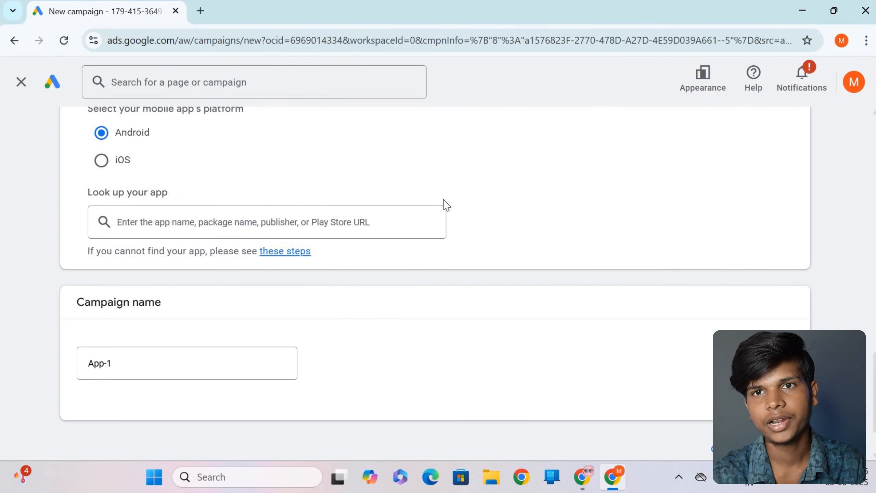
- Look up the app to promote and select the suggested Cricket League app
left_click(395, 223)
left_click(237, 292)
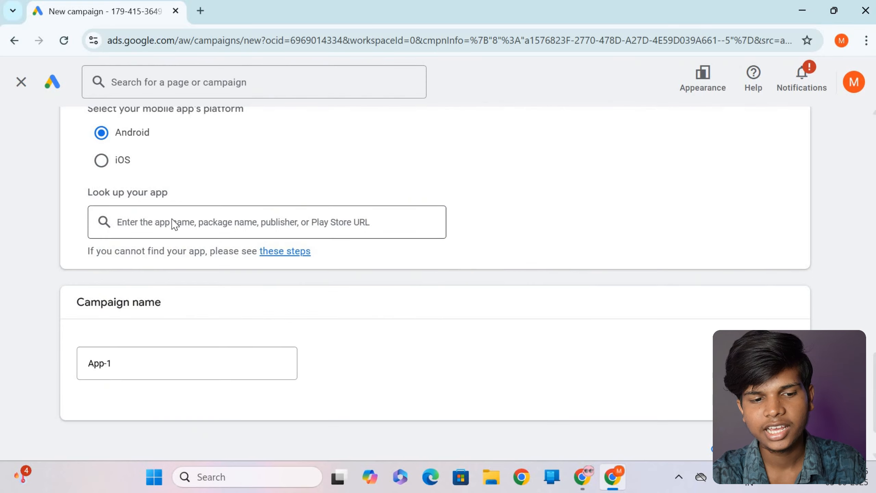
scroll(240, 284, "up", 3)
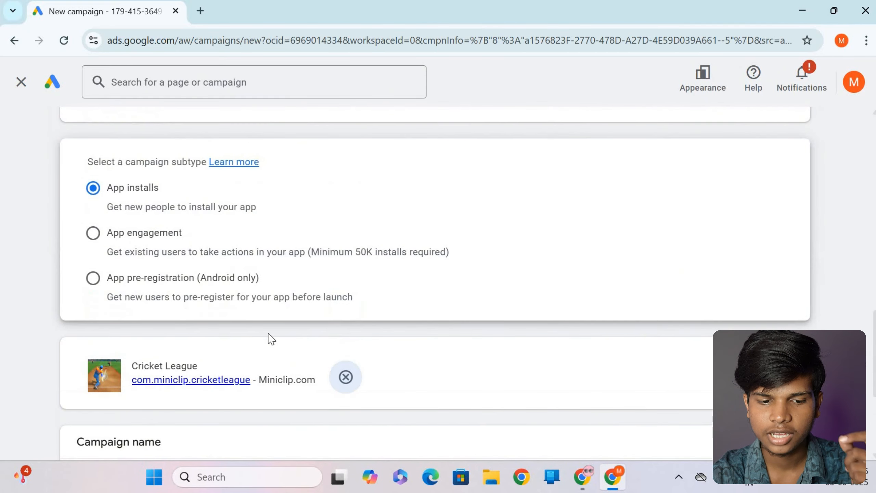
scroll(270, 313, "down", 2)
scroll(230, 131, "up", 2)
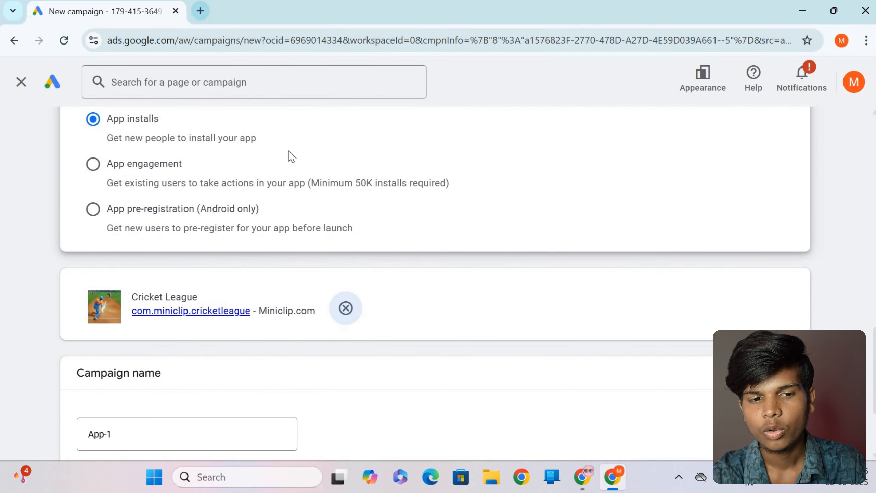
- Search Google for "play store" in a new browser tab and open the Google Play site
key("ctrl+t")
left_click(365, 255)
type("pla")
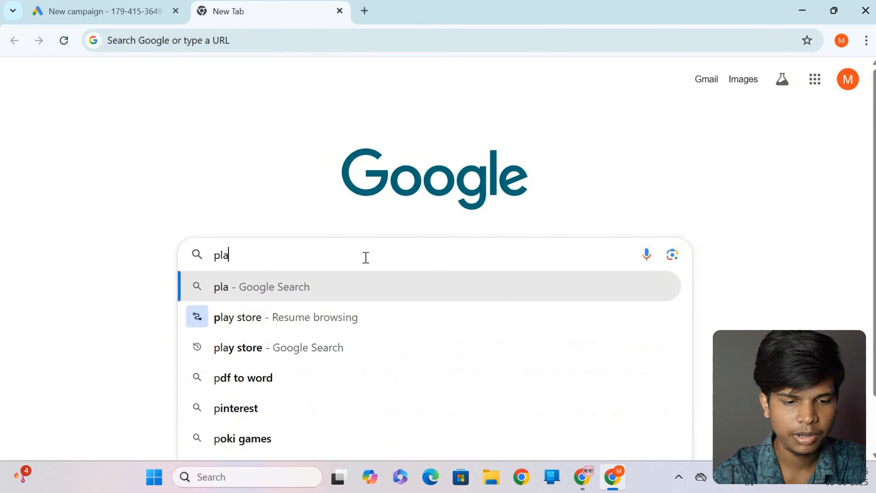
left_click(291, 358)
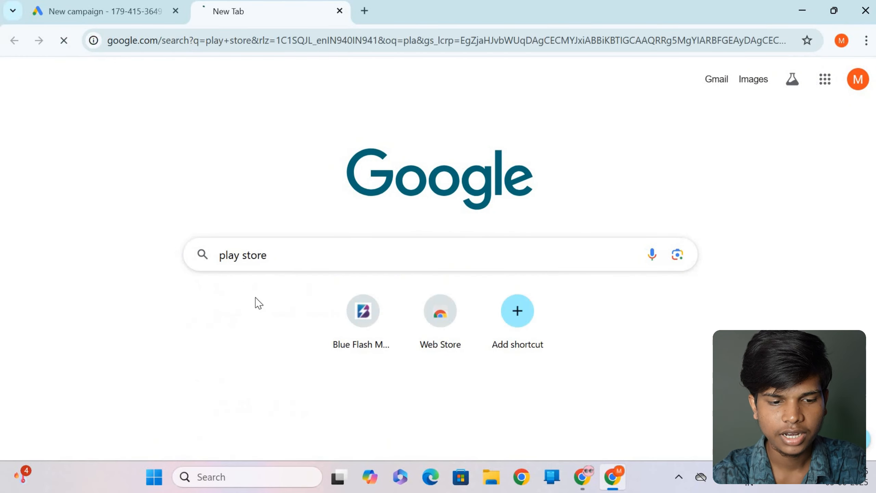
left_click(180, 216)
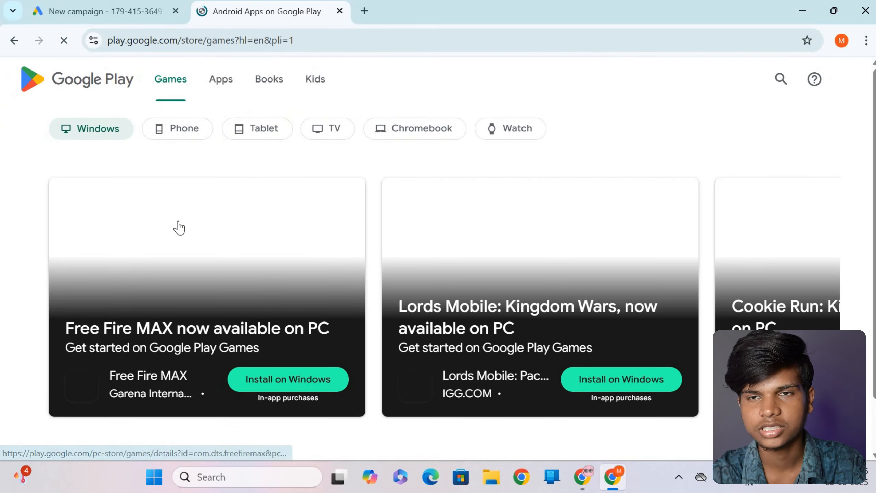
- Open the Wuthering Waves - 1st Anniv. game page on Google Play and copy its share link
scroll(448, 228, "down", 5)
scroll(438, 232, "down", 10)
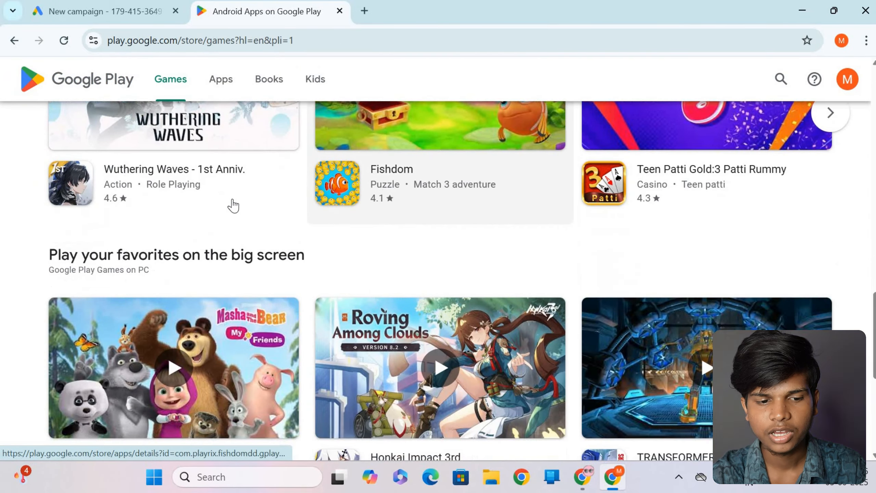
left_click(214, 172)
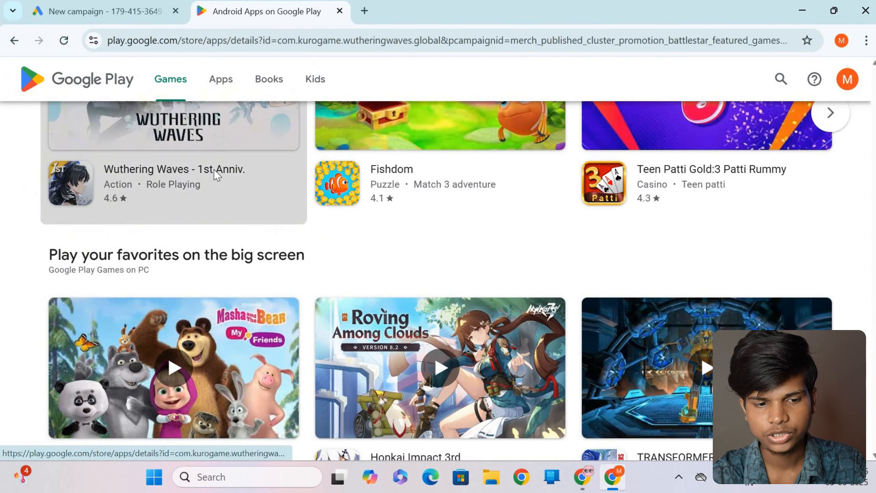
scroll(478, 210, "down", 5)
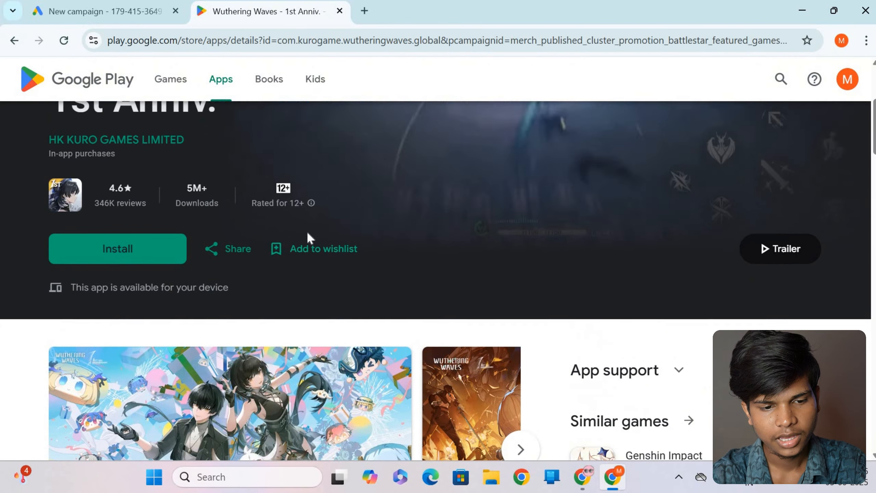
left_click(252, 264)
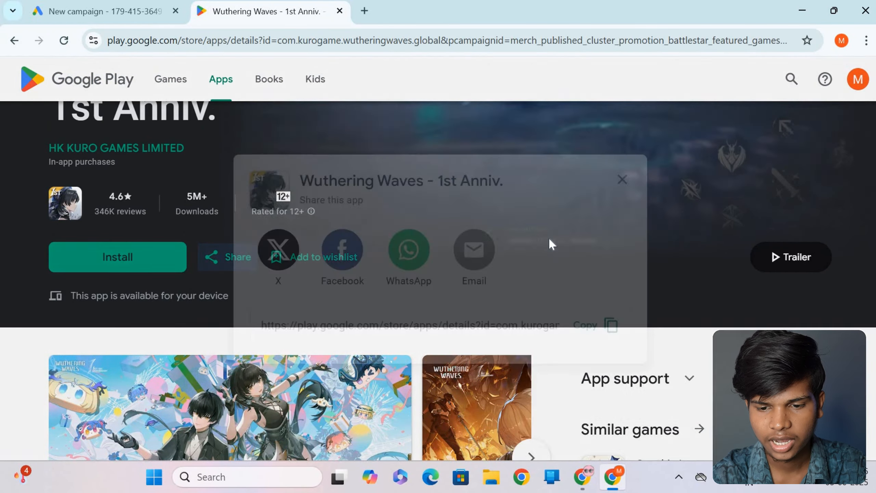
left_click(613, 331)
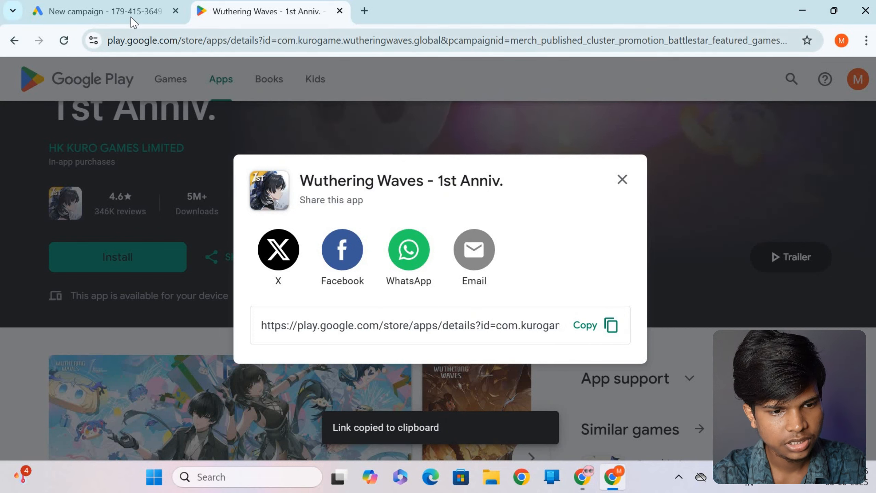
- Return to the new Google Ads campaign and replace the Cricket League app with Wuthering Waves - 1st Anniv., looked up by its copied link
left_click(100, 11)
left_click(347, 309)
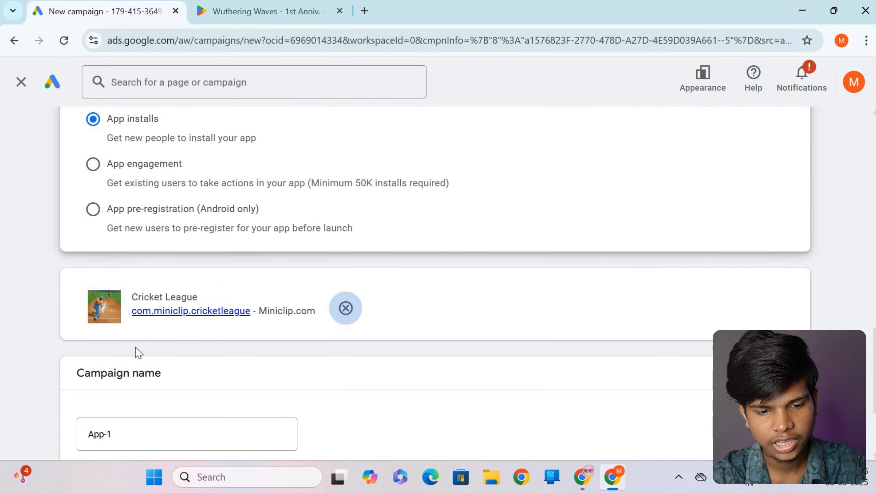
left_click(132, 315)
scroll(241, 310, "down", 4)
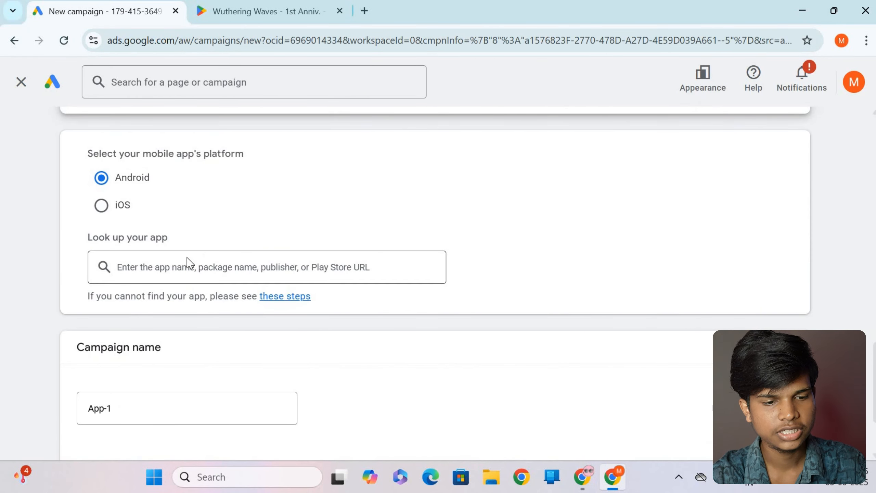
left_click(187, 267)
key("ctrl+v")
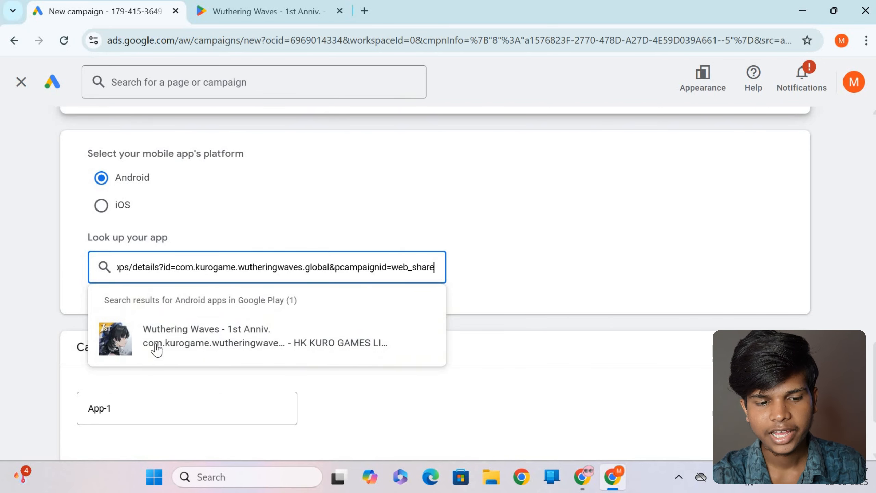
left_click(157, 349)
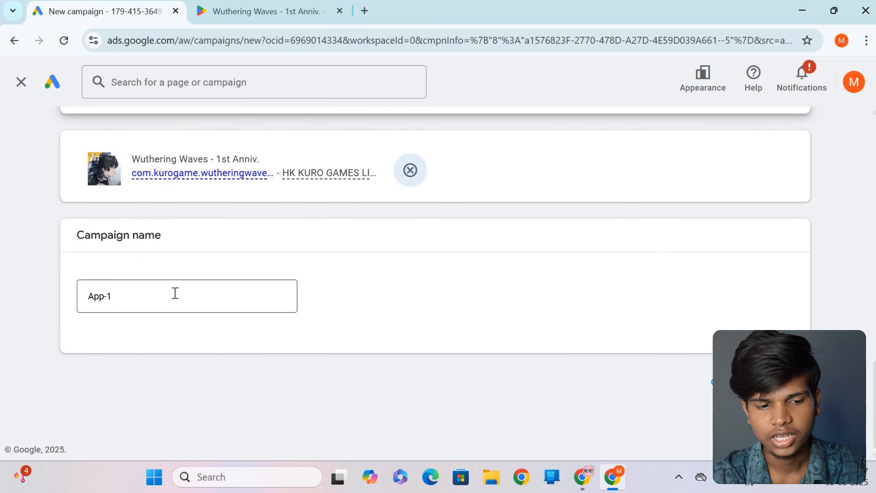
- Name the campaign "Sample Ad" and continue to the campaign settings
left_click(174, 292)
triple_click(175, 292)
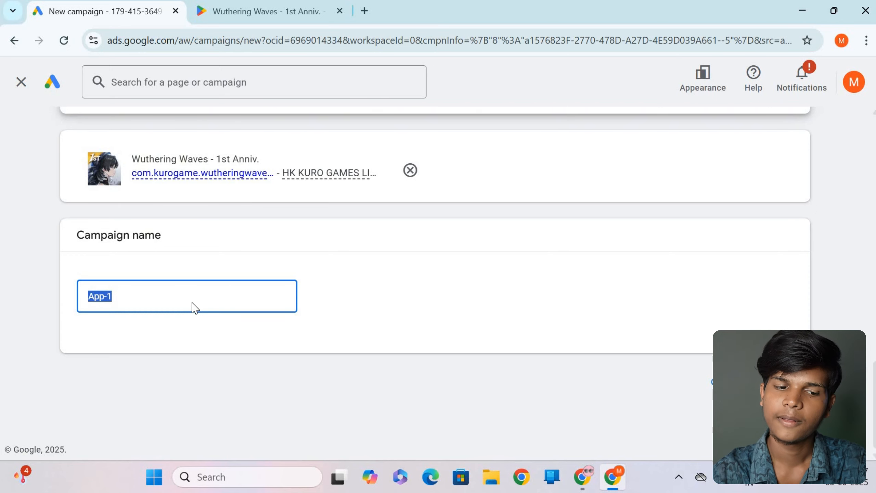
type("S")
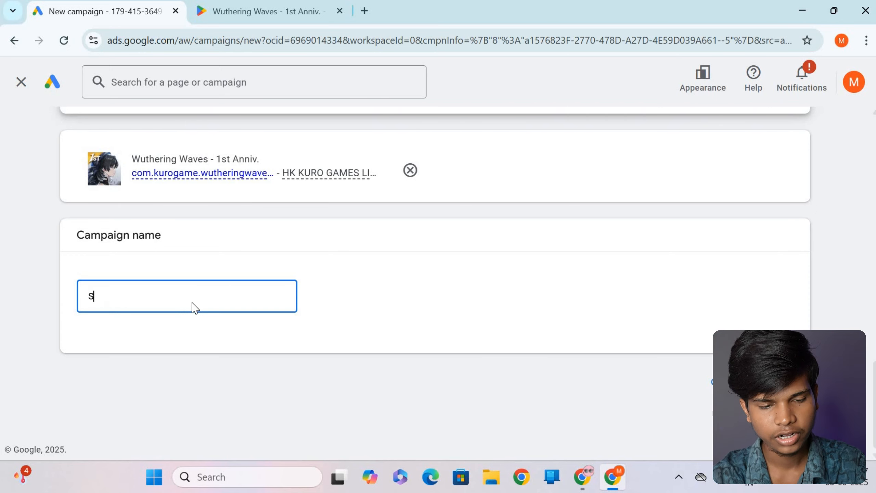
type("ample A")
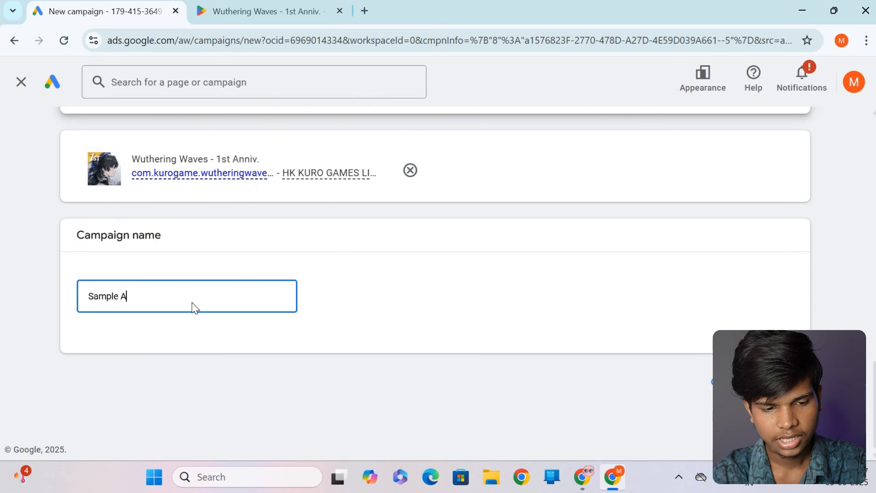
type("d")
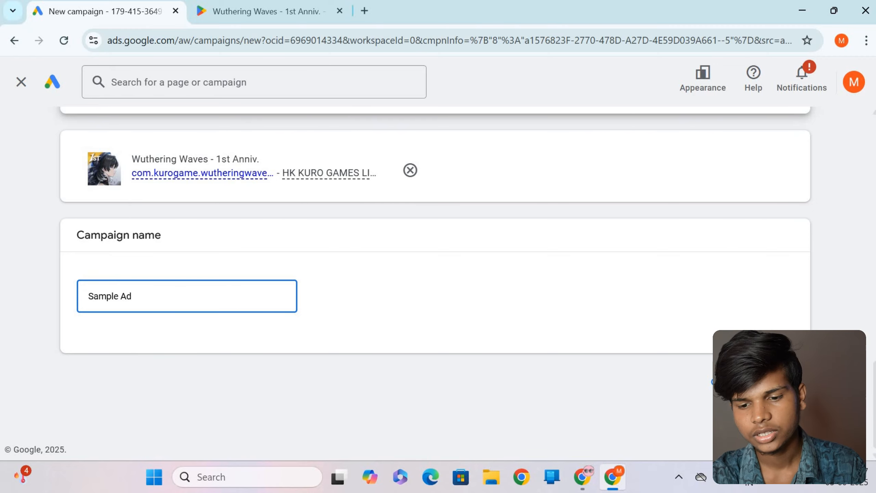
left_click(781, 382)
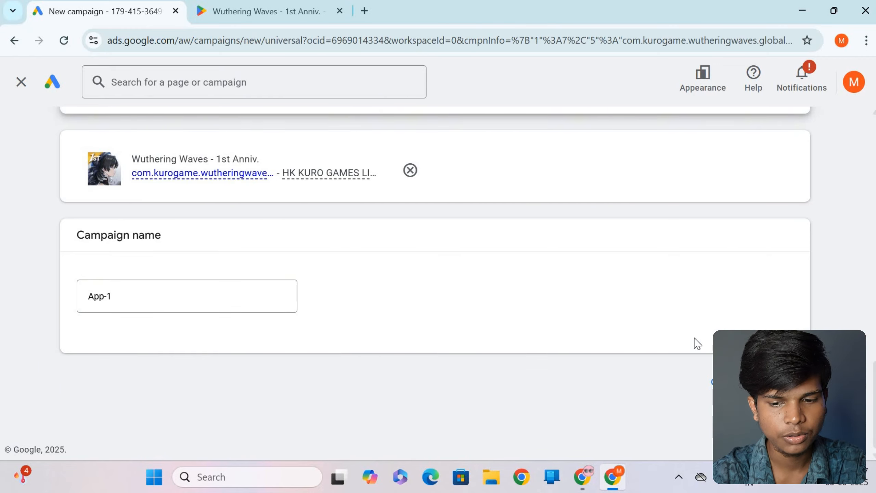
- Choose to enter another location for the campaign and set the advanced search to radius targeting with 100 km
scroll(255, 297, "down", 4)
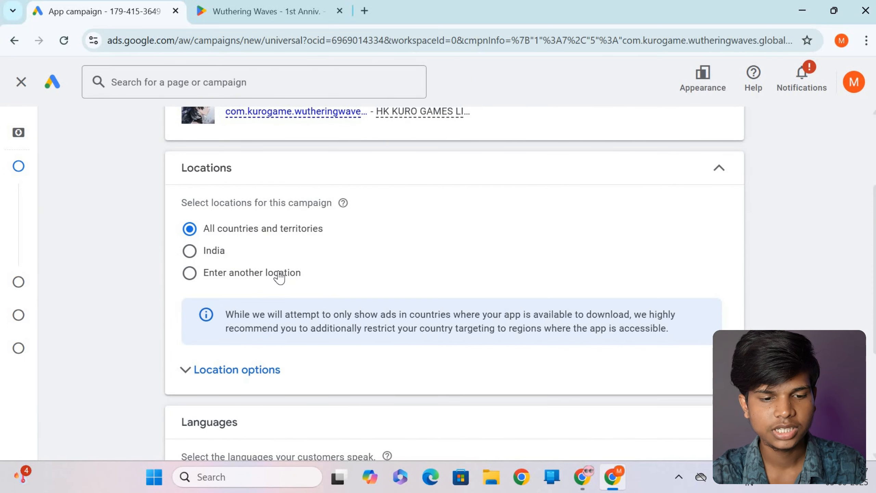
left_click(278, 274)
scroll(288, 286, "down", 2)
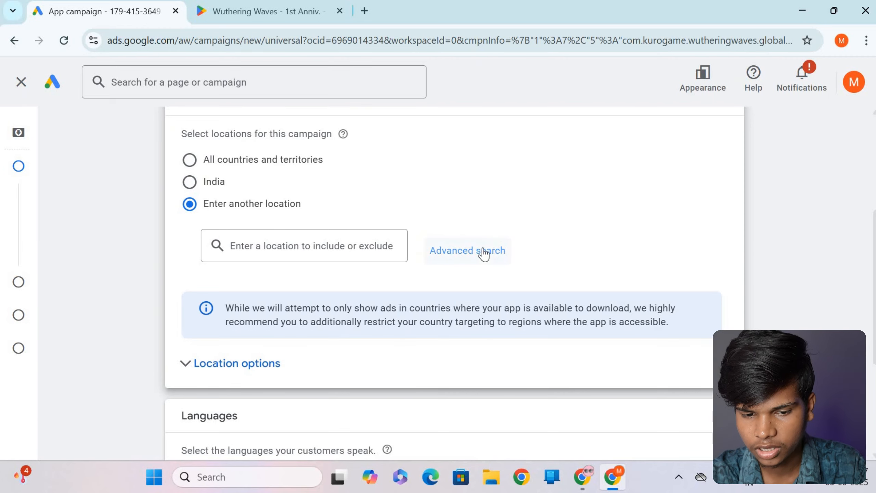
left_click(432, 256)
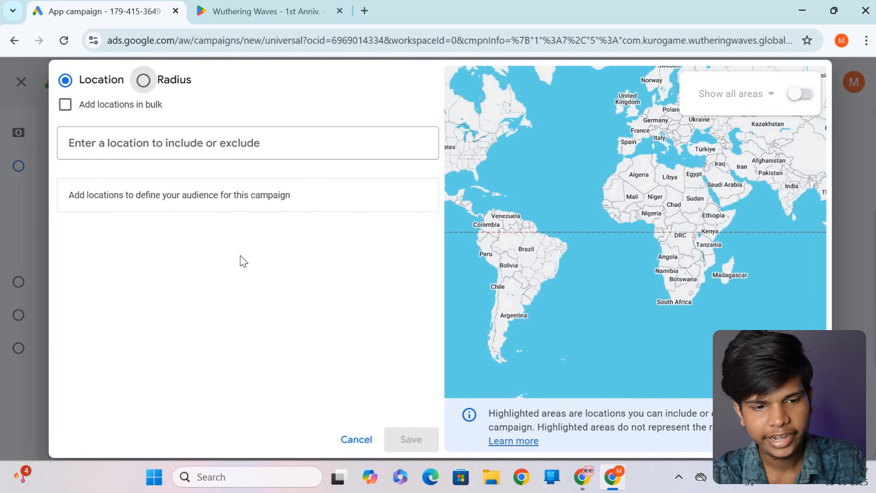
left_click(143, 79)
left_click(407, 142)
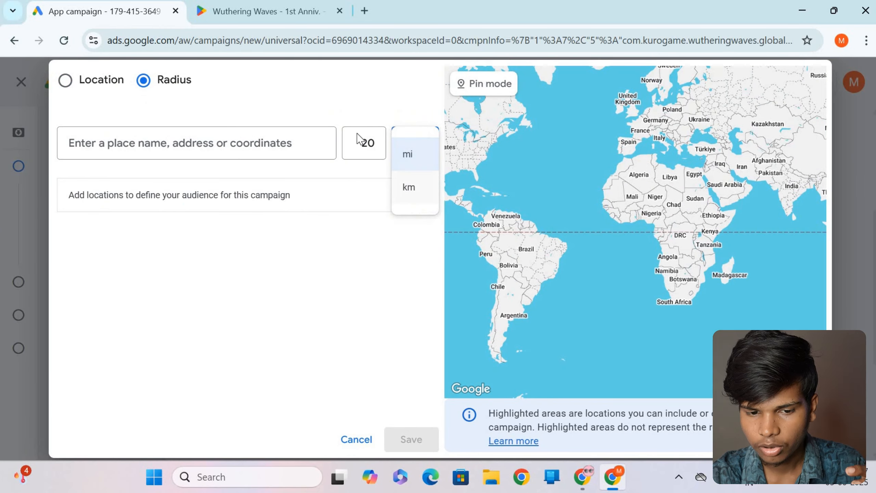
left_click(408, 187)
double_click(369, 144)
type("1")
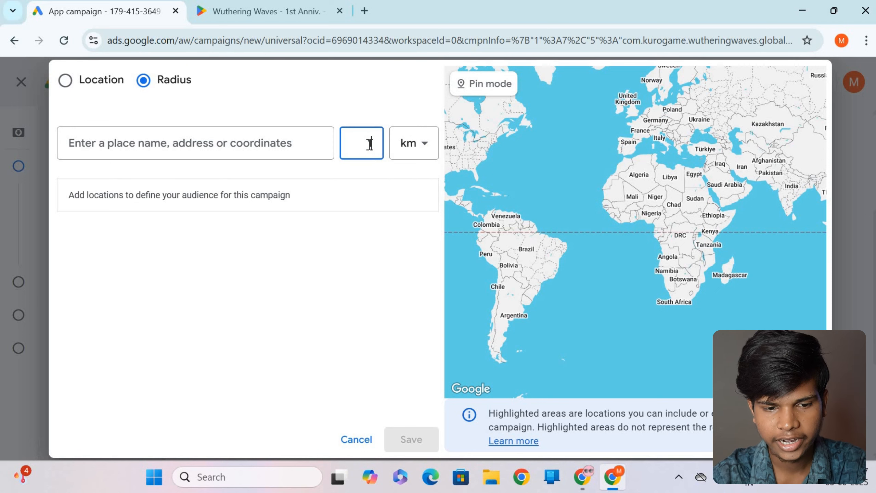
type("00")
- Include the areas around Vijayawada, Andhra Pradesh and Hyderabad, Telangana as radius targets and save the locations
left_click(196, 142)
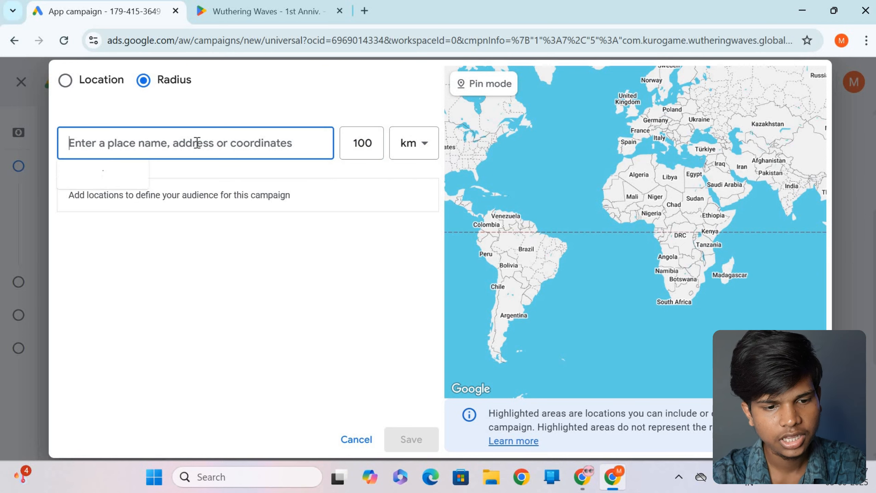
type("vijaya")
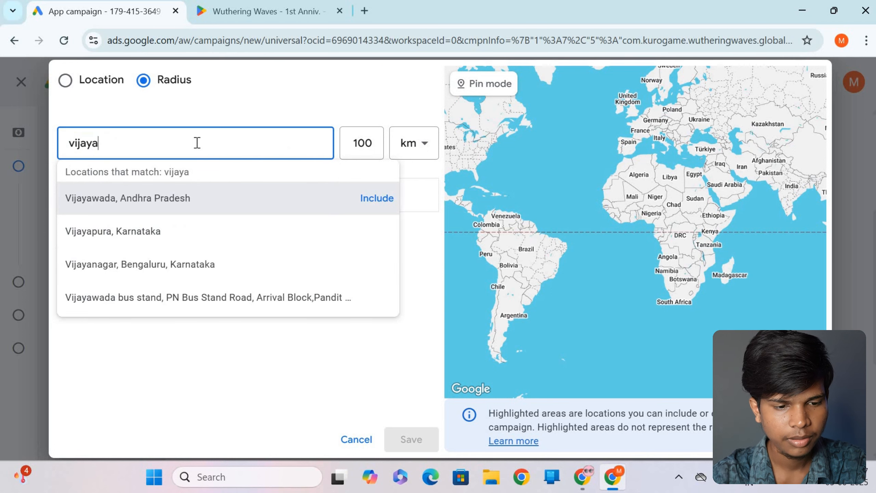
left_click(387, 203)
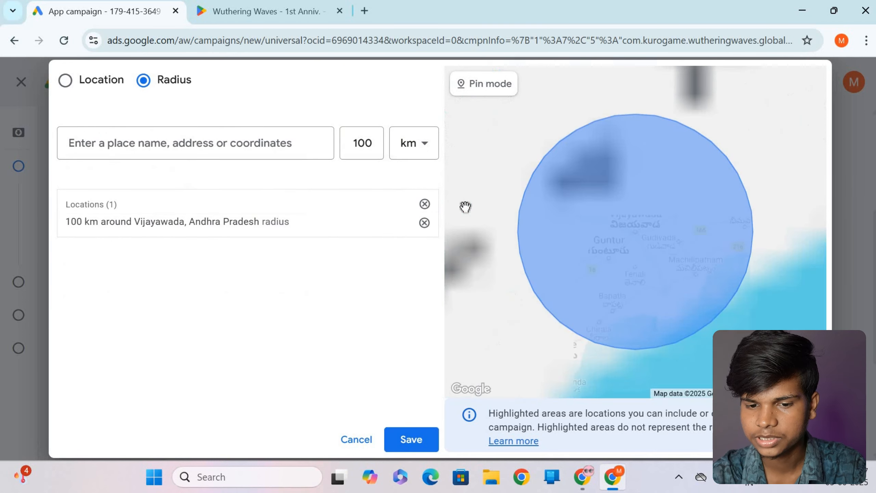
left_click(276, 141)
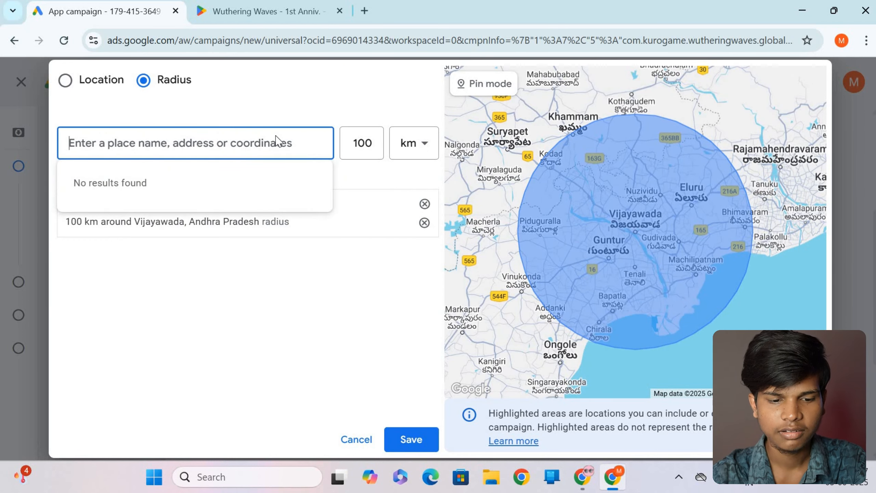
type("hydera")
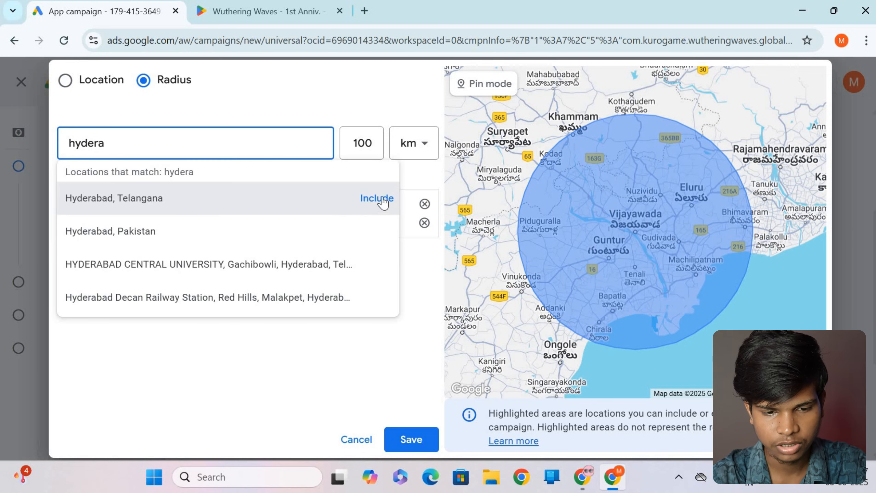
left_click(379, 199)
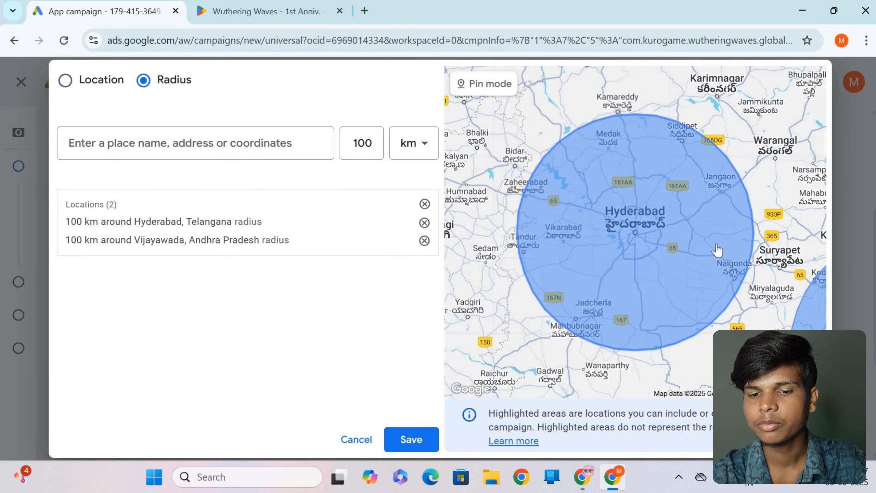
scroll(793, 186, "down", 2)
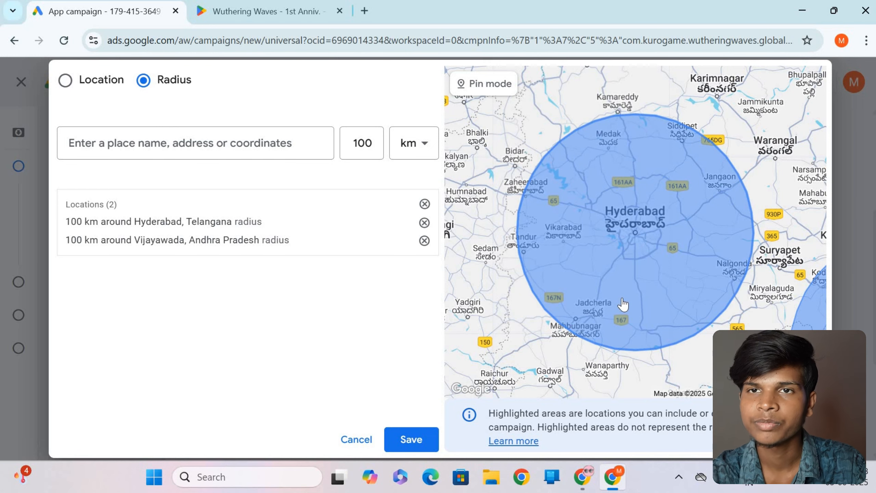
left_click(407, 442)
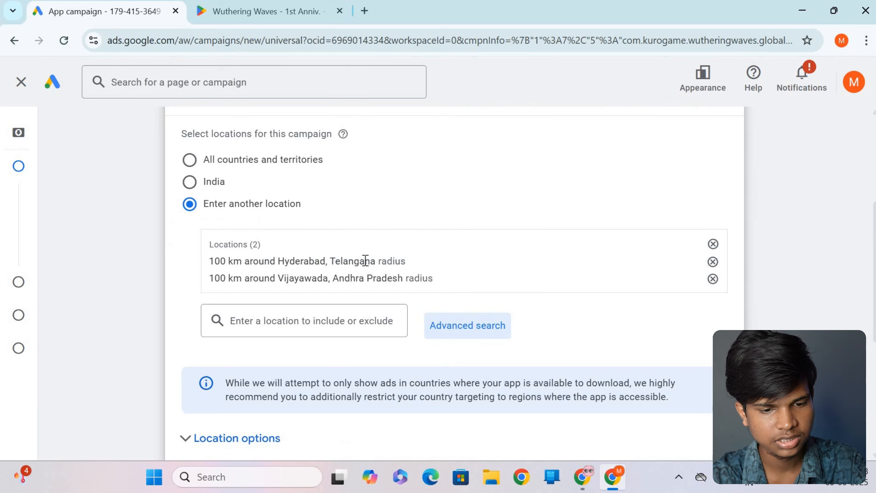
- Set the include option for locations to "Presence: People in or regularly in your included locations"
scroll(365, 261, "down", 5)
left_click(269, 238)
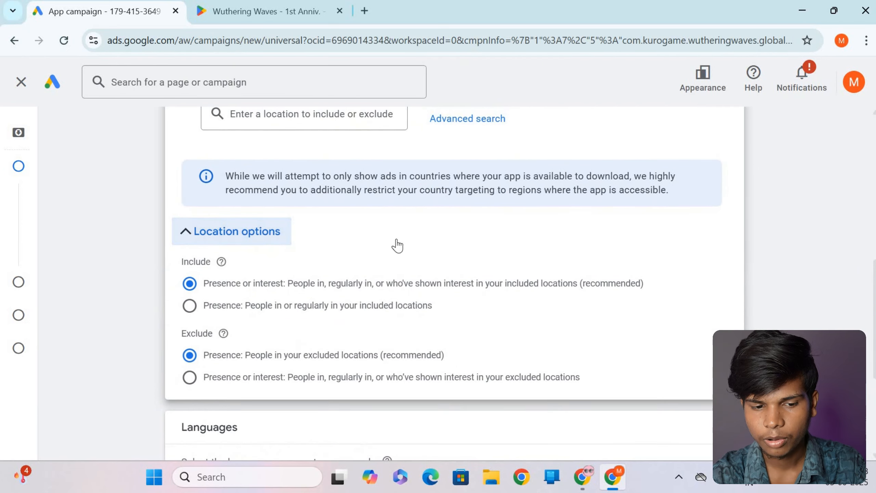
scroll(397, 245, "down", 2)
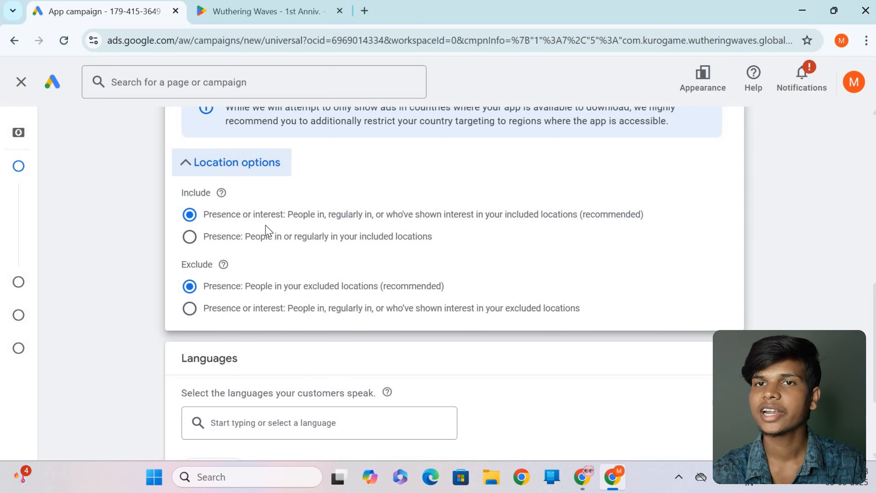
scroll(265, 207, "up", 8)
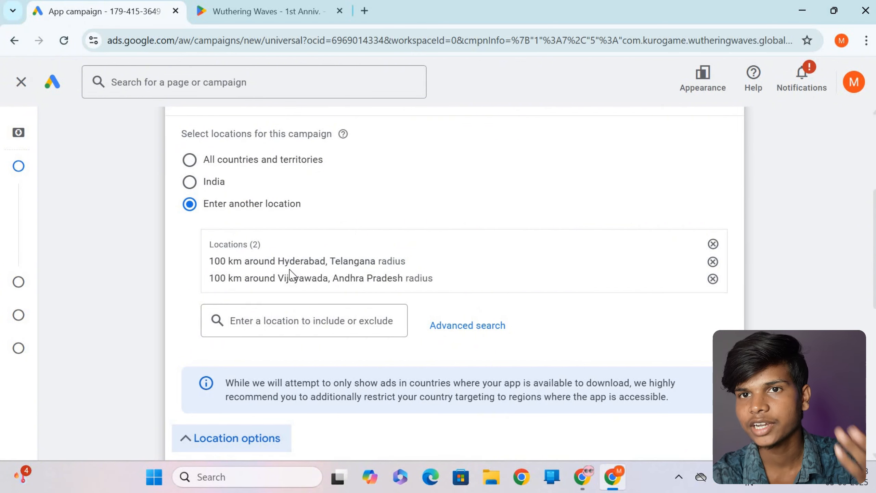
scroll(283, 277, "down", 8)
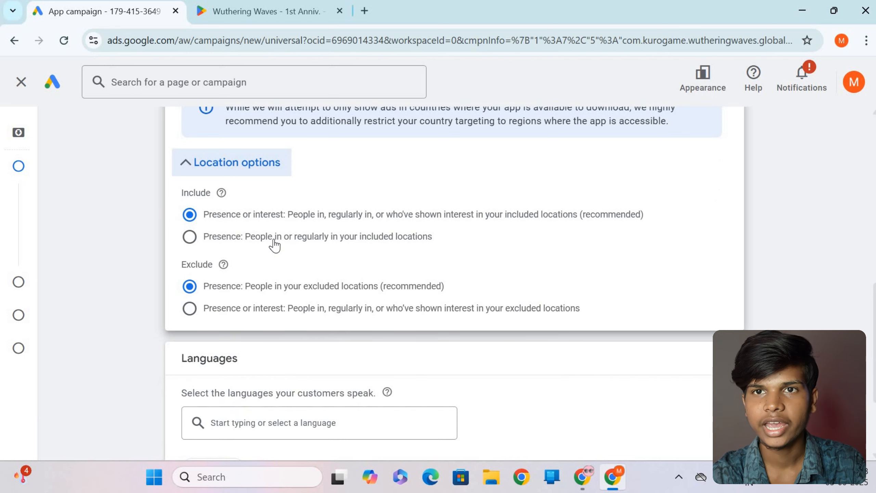
left_click(190, 240)
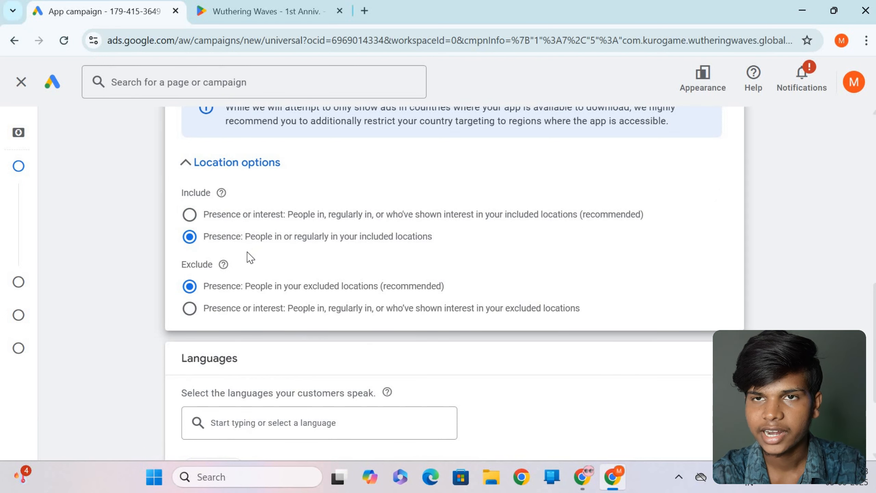
- Search the campaign locations for "bangal" to view the include and exclude choices, and close the suggestions
scroll(196, 196, "down", 2)
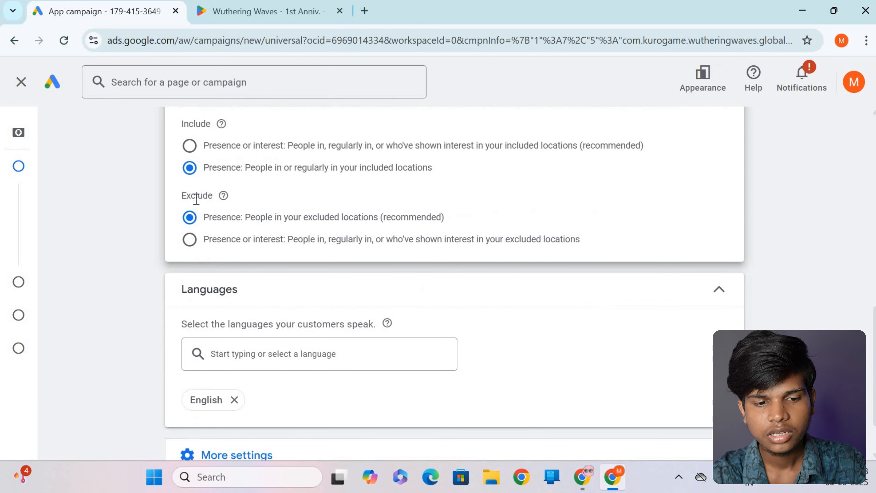
scroll(310, 343, "up", 4)
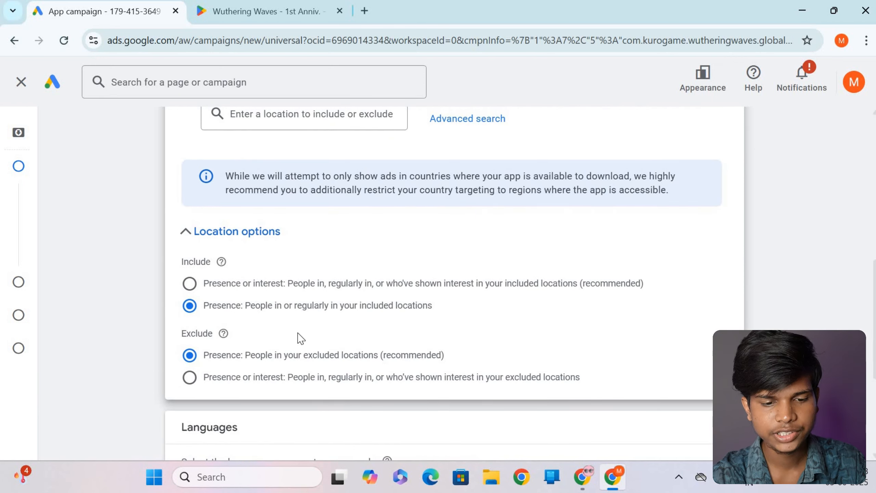
scroll(300, 335, "up", 6)
left_click(315, 324)
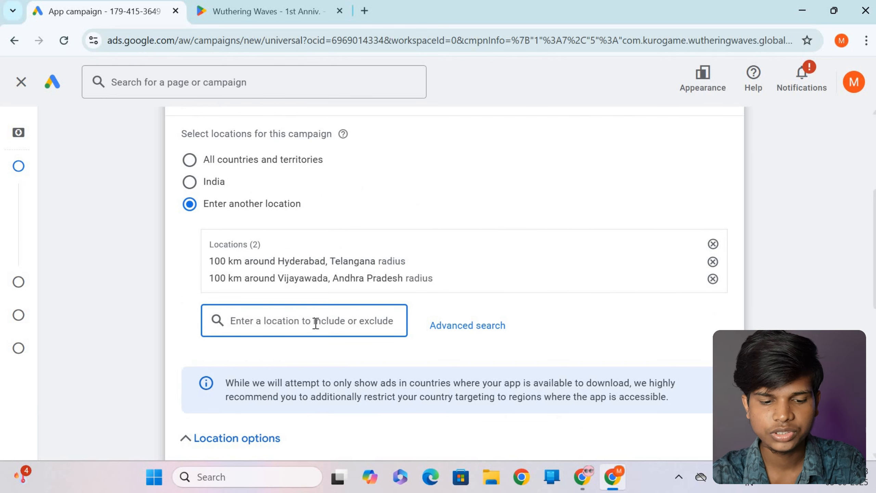
type("bangal")
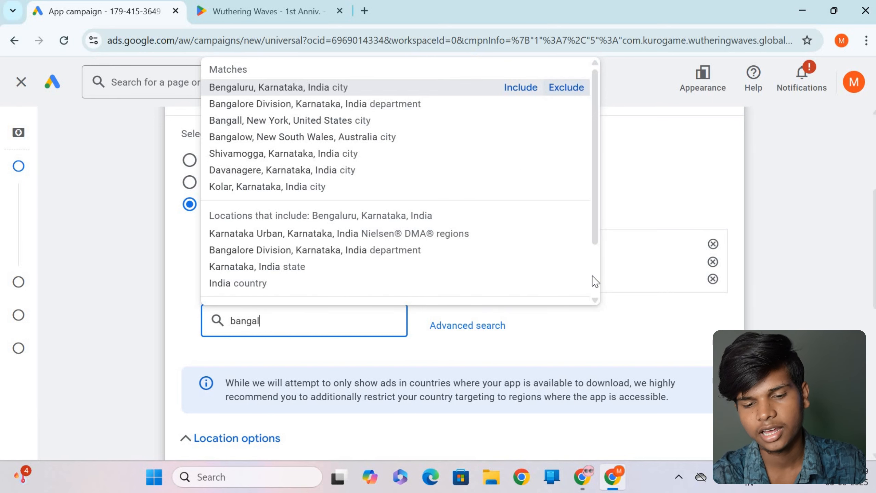
left_click(593, 344)
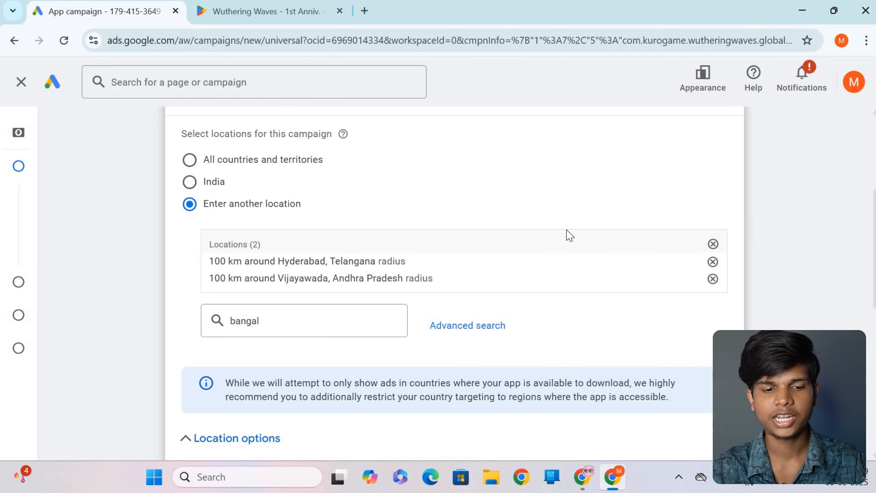
- Add Telugu and Kannada to the campaign's languages and continue to the budget and bidding settings
scroll(412, 231, "down", 10)
left_click(266, 293)
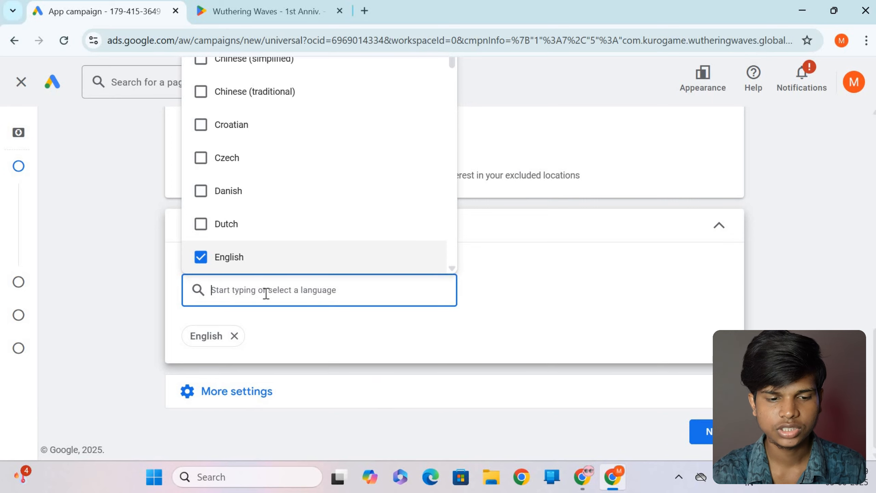
type("telu")
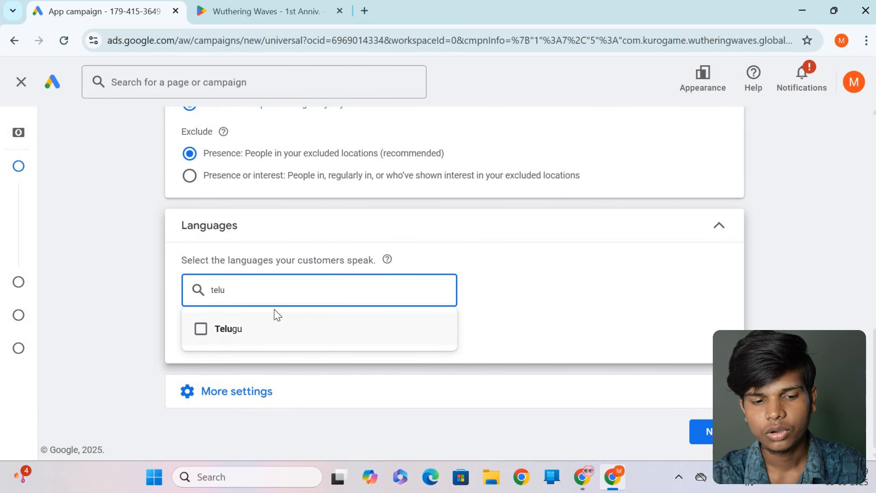
left_click(277, 315)
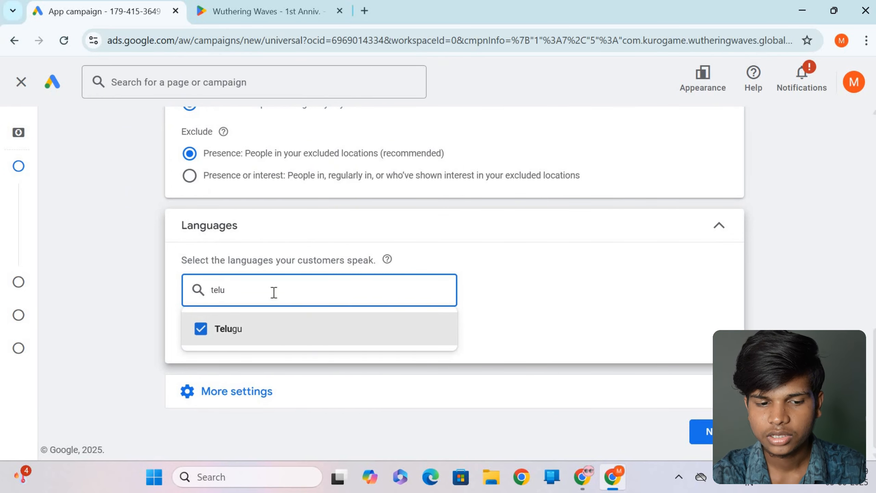
double_click(273, 293)
type("kanna")
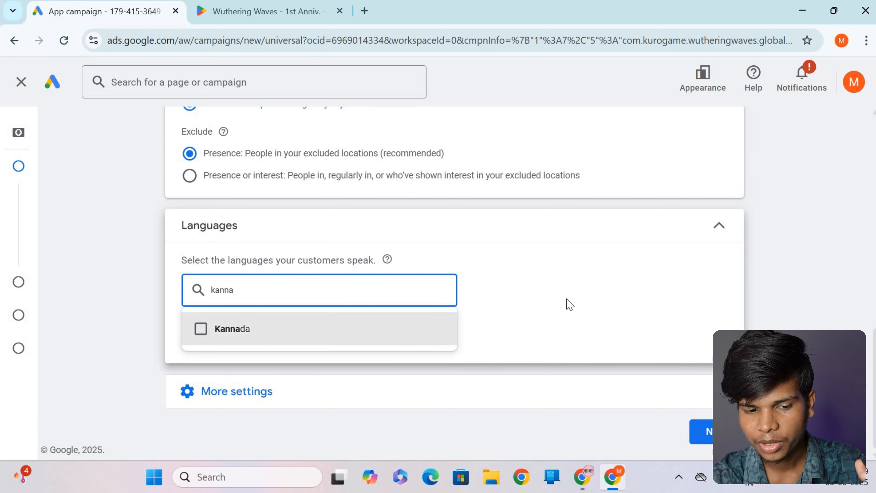
left_click(313, 337)
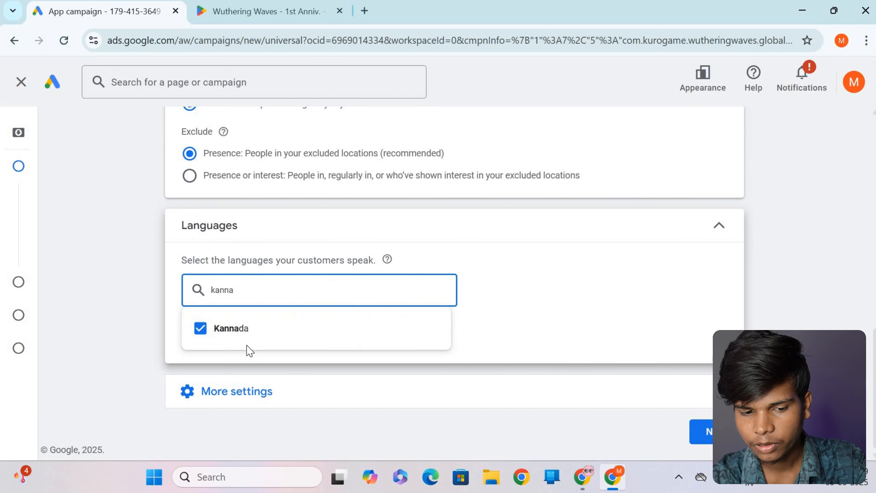
left_click(246, 347)
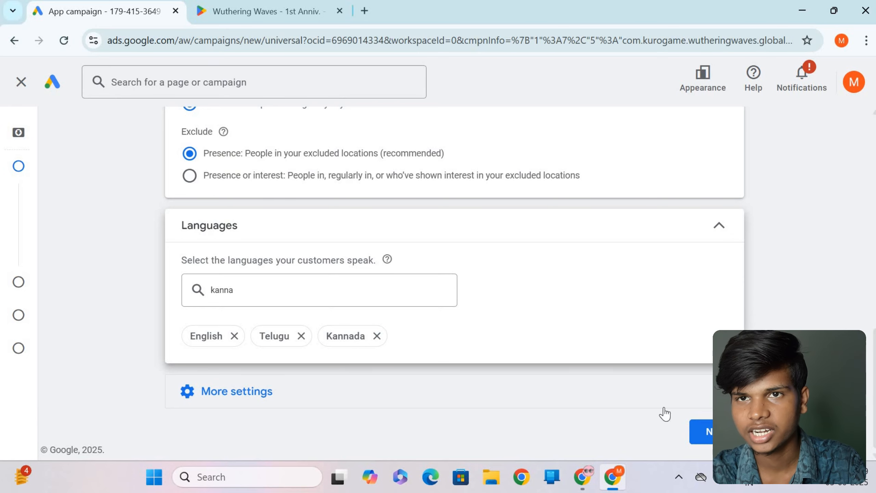
left_click(700, 430)
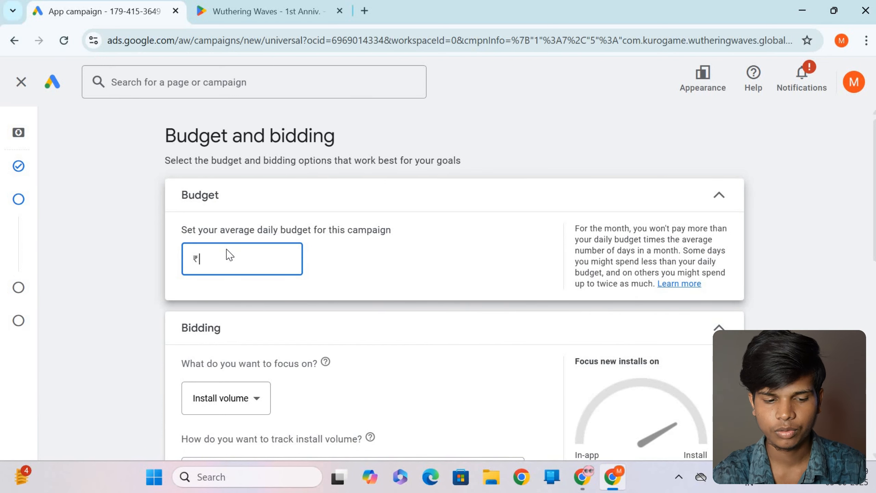
- Set the average daily budget to ₹1000 and keep the bidding focus on Install volume
type("1000")
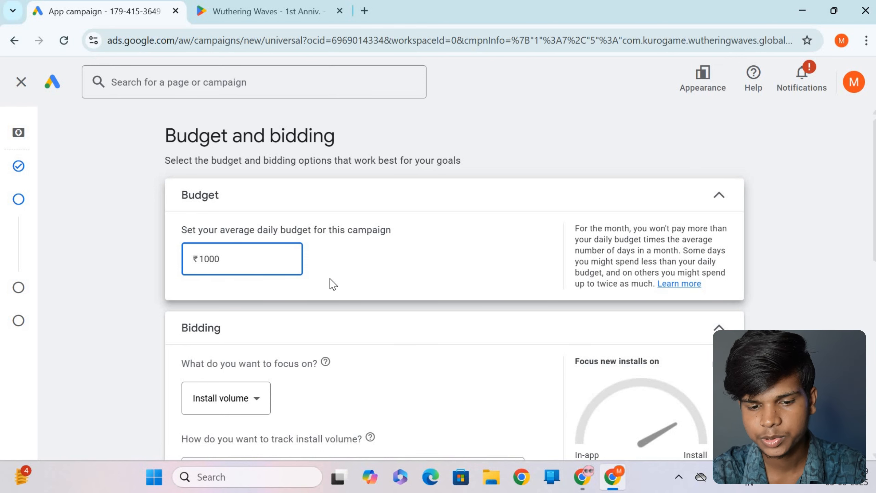
scroll(252, 245, "down", 5)
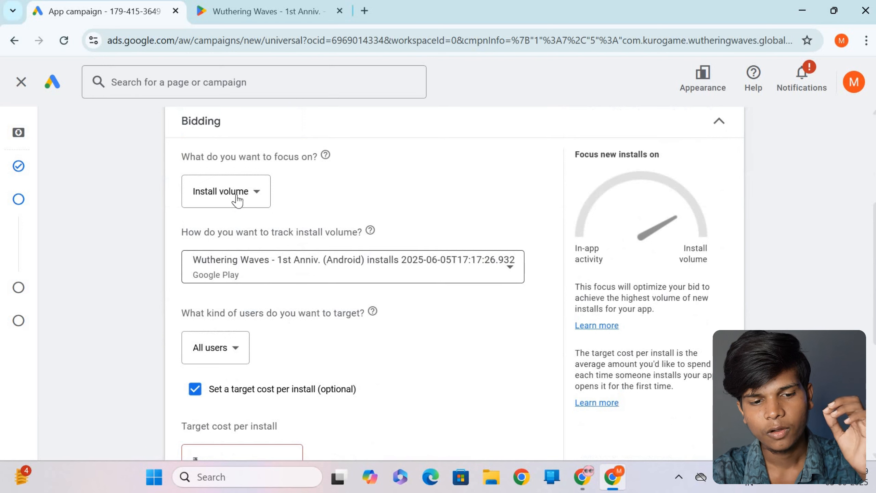
left_click(237, 201)
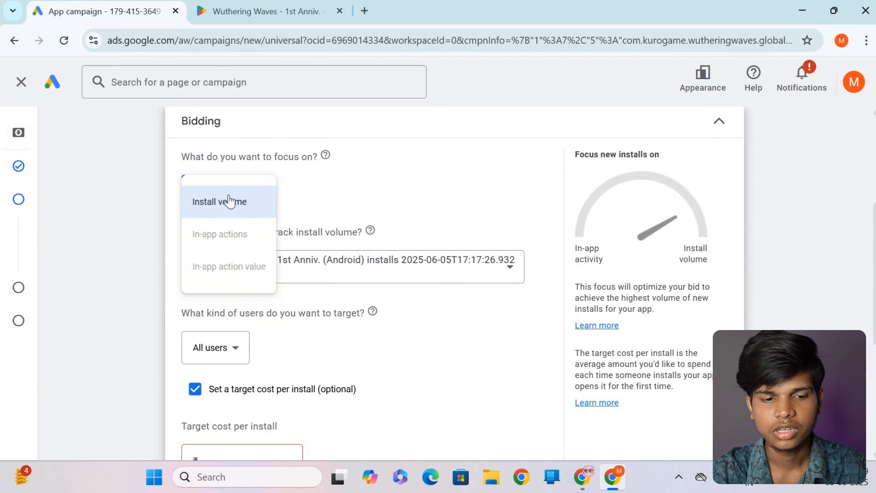
left_click(229, 201)
left_click(229, 196)
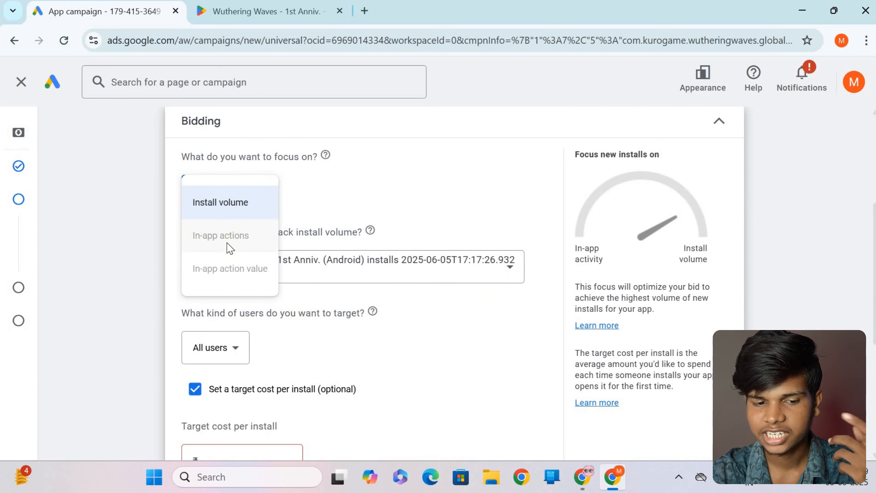
left_click(250, 209)
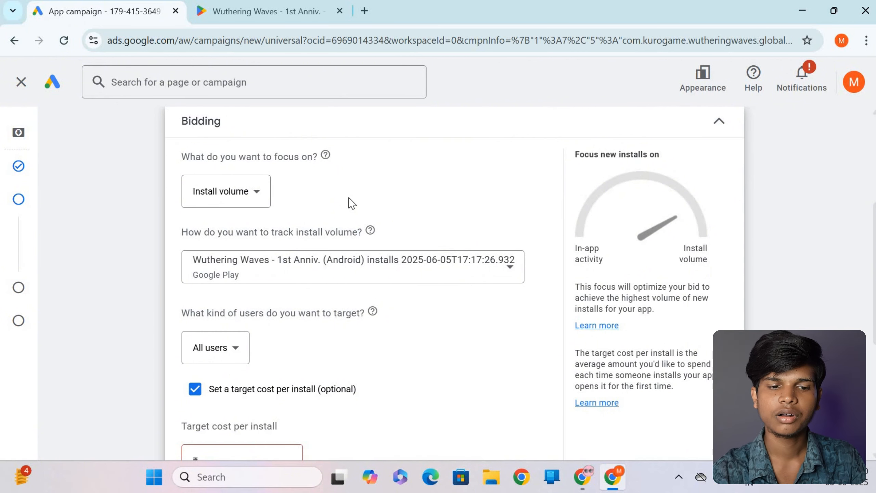
- Apply the suggested typical cost of ₹27.76 as the target cost per install
scroll(240, 242, "down", 3)
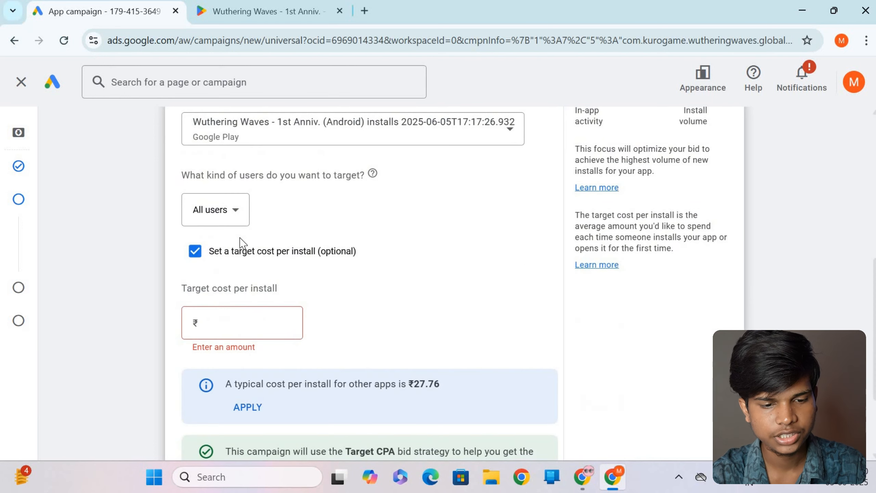
left_click(240, 319)
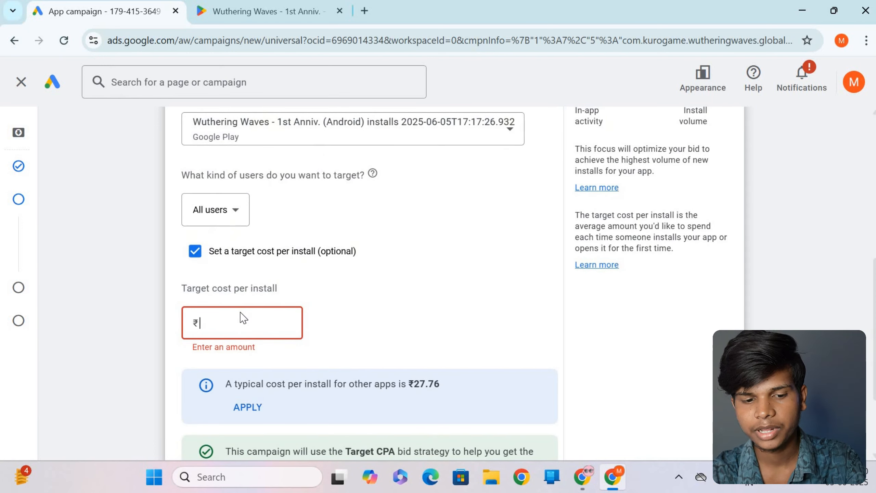
scroll(276, 316, "down", 2)
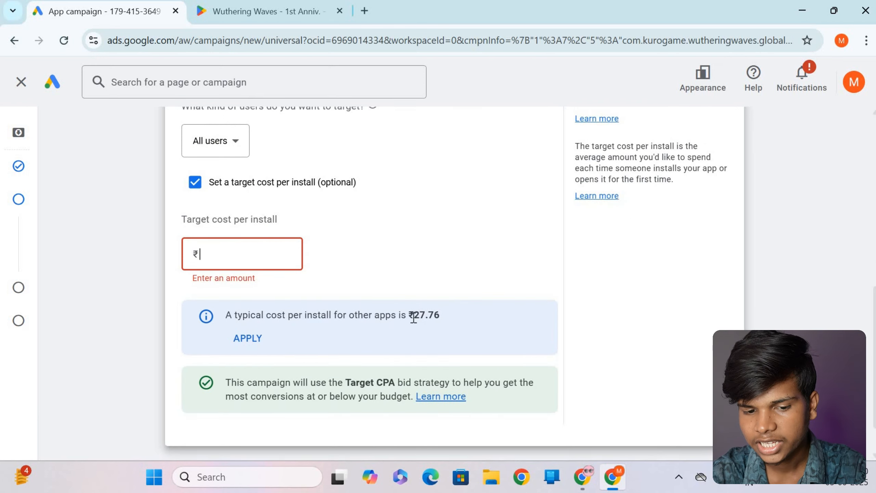
double_click(476, 320)
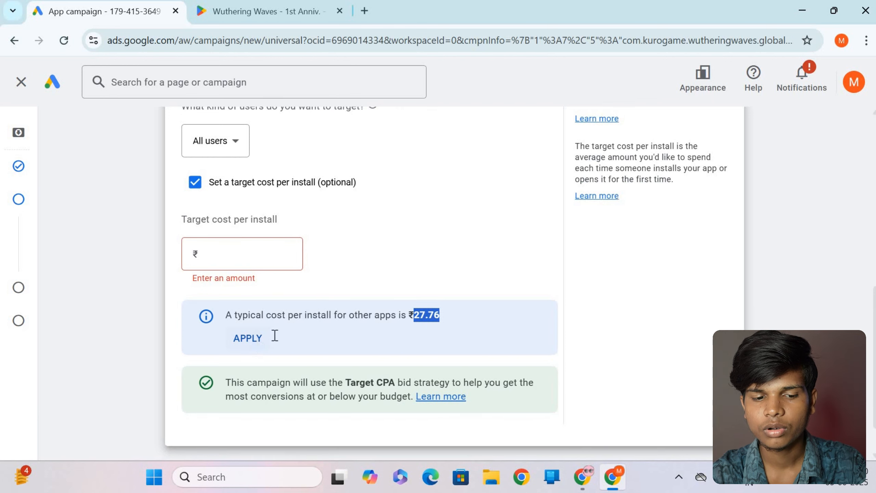
left_click(264, 339)
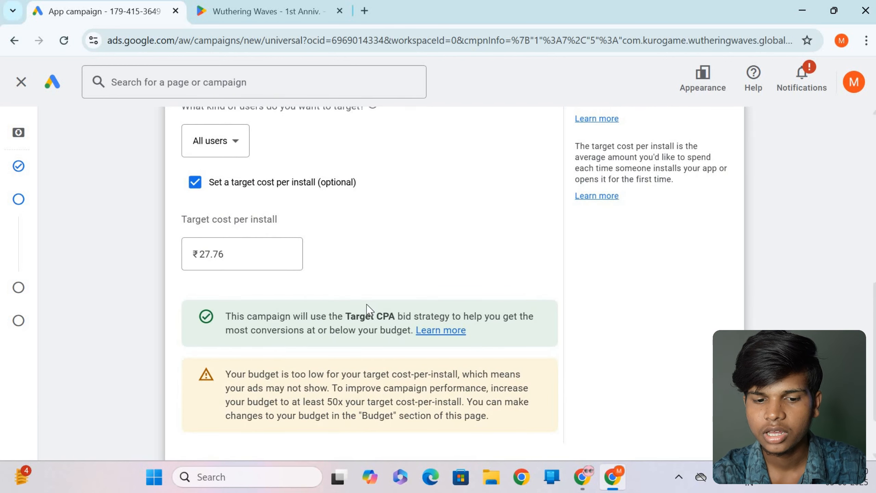
- Set the target cost per install to ₹30 and continue to the ad group settings
double_click(253, 255)
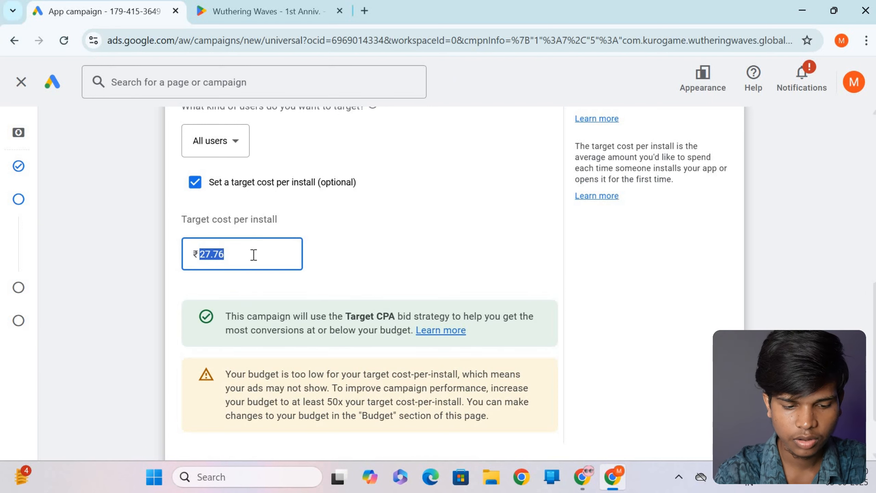
type("30")
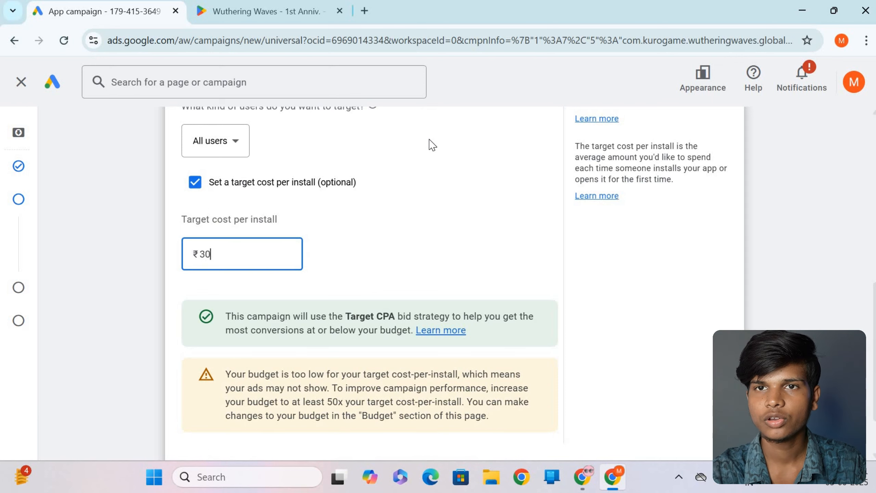
scroll(369, 220, "down", 2)
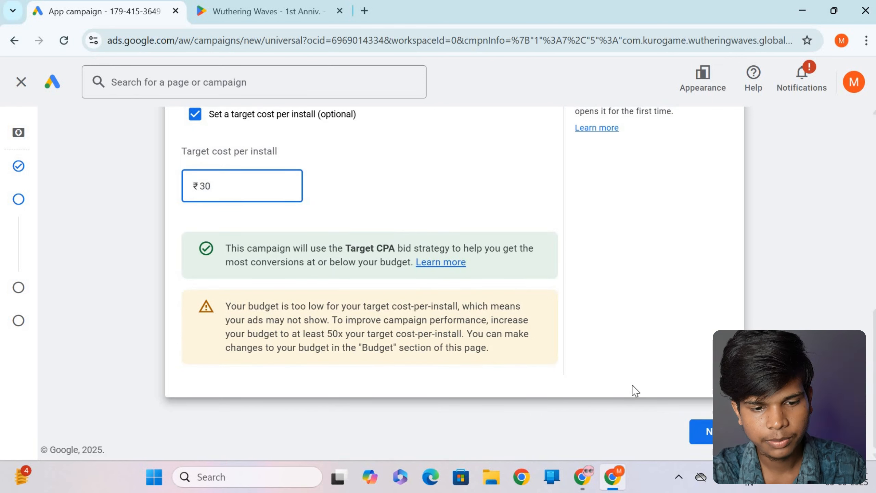
left_click(702, 432)
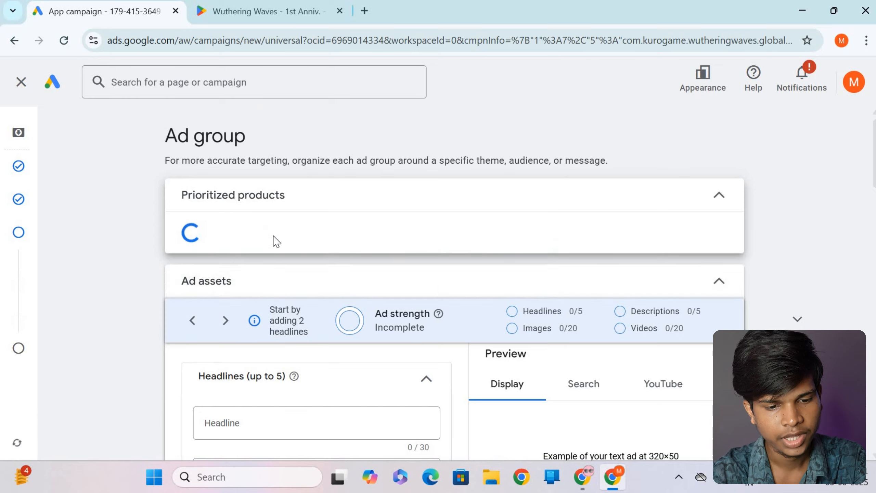
- Add the suggested headlines "Get your login reward", "Gifts are waiting for you" and "Come for the splash" to the ad assets
scroll(294, 247, "down", 4)
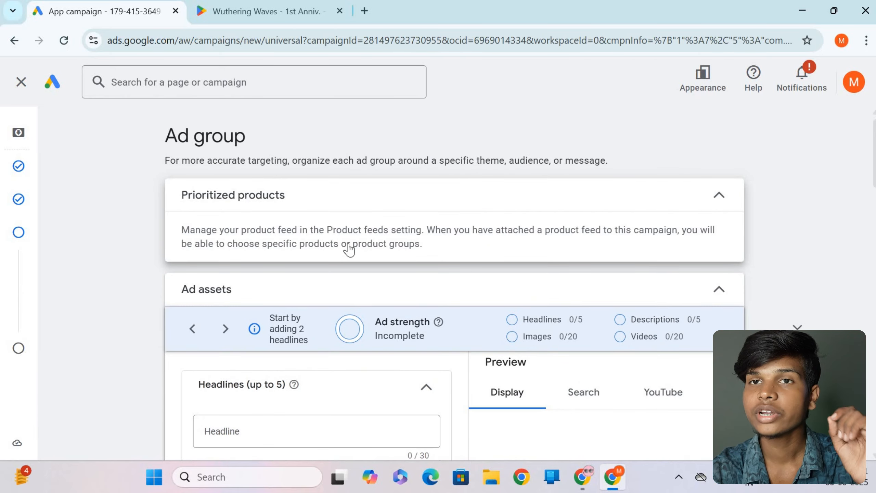
scroll(257, 298, "down", 3)
left_click(257, 297)
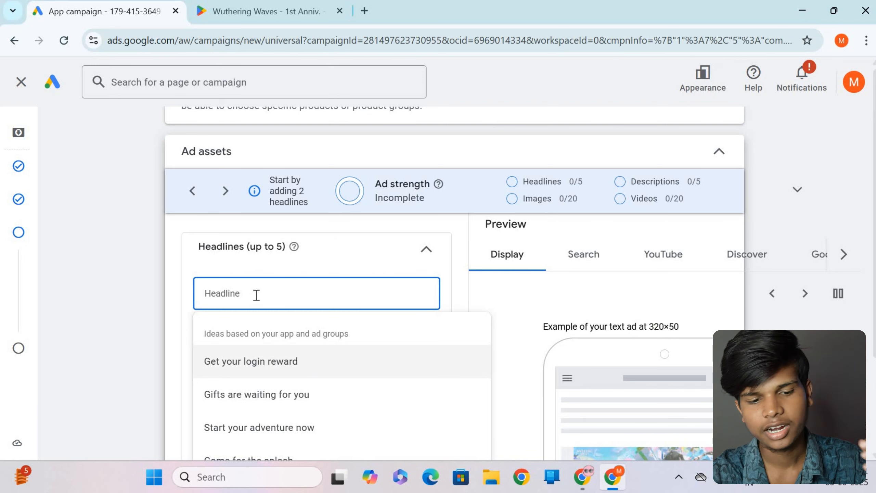
left_click(263, 374)
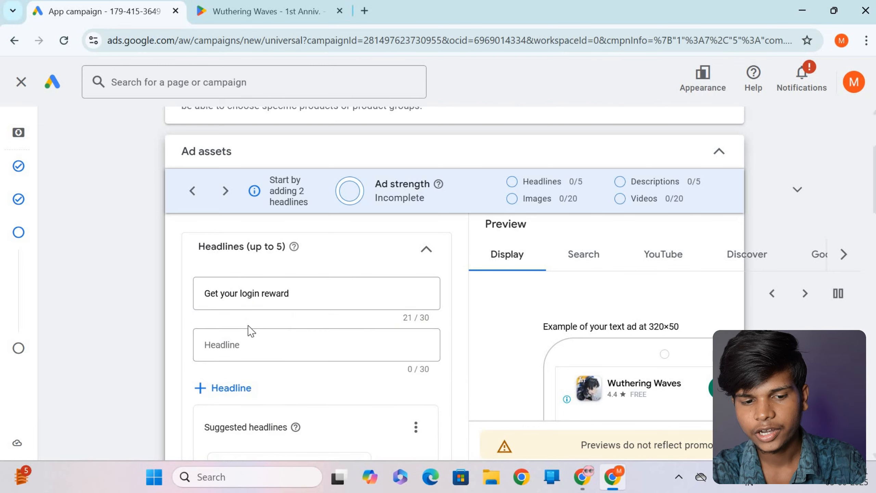
scroll(244, 268, "down", 2)
left_click(237, 276)
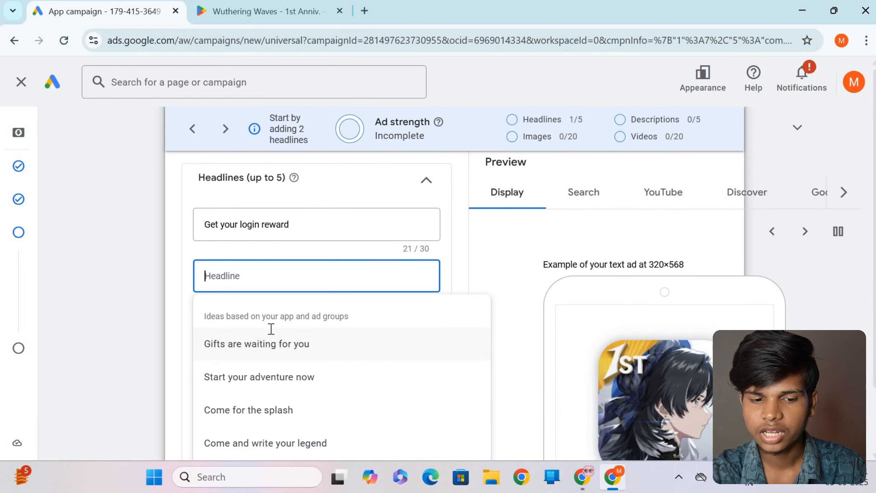
left_click(271, 340)
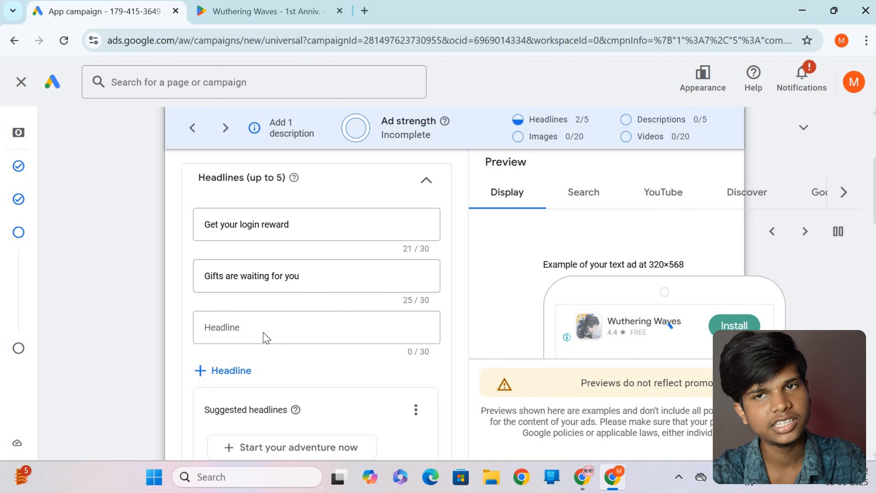
scroll(264, 310, "down", 2)
left_click(267, 260)
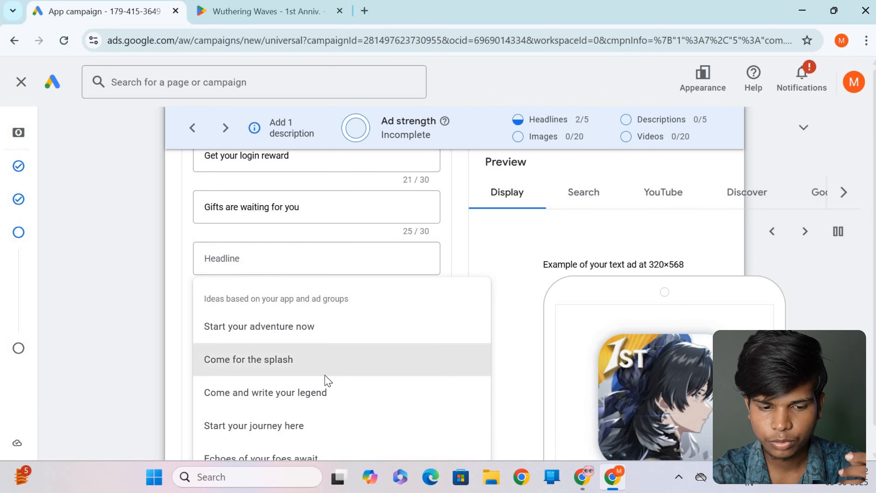
left_click(310, 363)
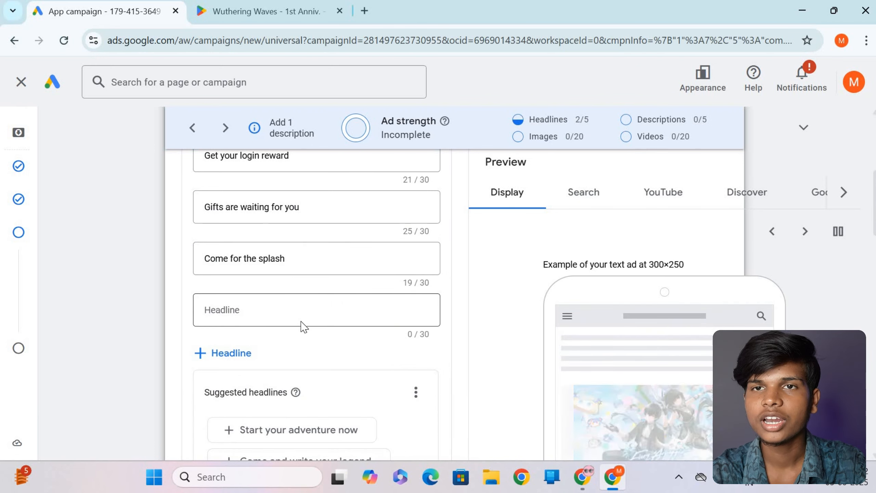
- Add the suggested descriptions "Follow the sounds and arrive at a new future", "Get ready for your journey" and "Prepare for an unforgettable adventure"
scroll(300, 248, "down", 8)
scroll(304, 231, "up", 4)
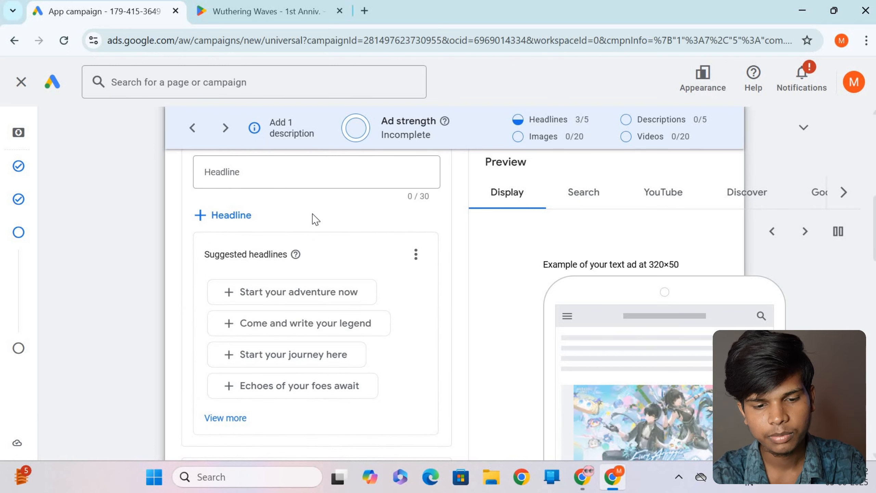
scroll(276, 211, "down", 2)
scroll(282, 228, "down", 2)
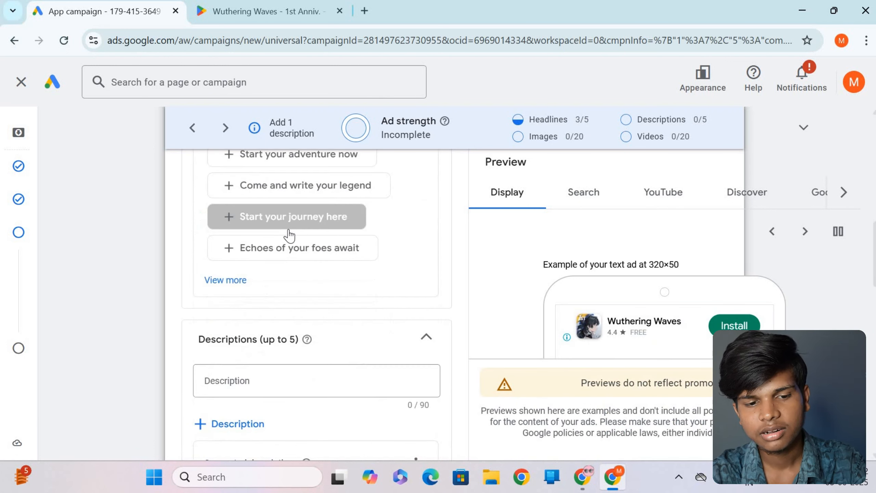
scroll(254, 240, "down", 4)
left_click(254, 243)
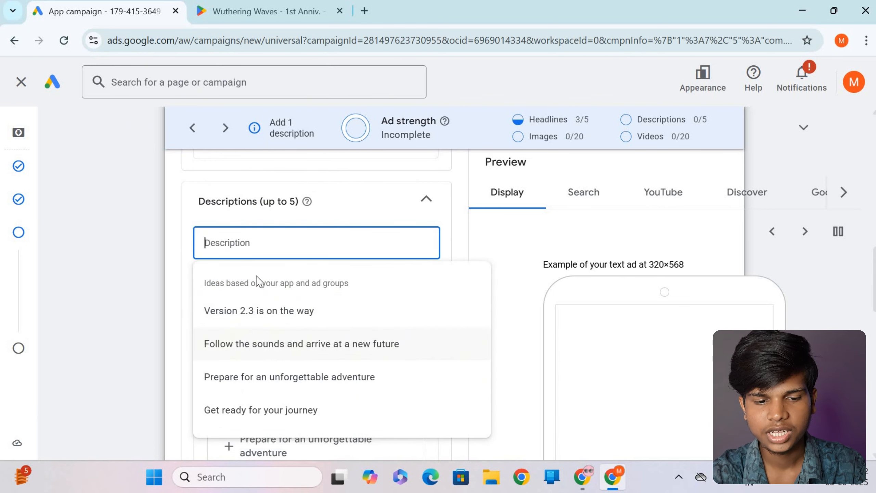
left_click(253, 343)
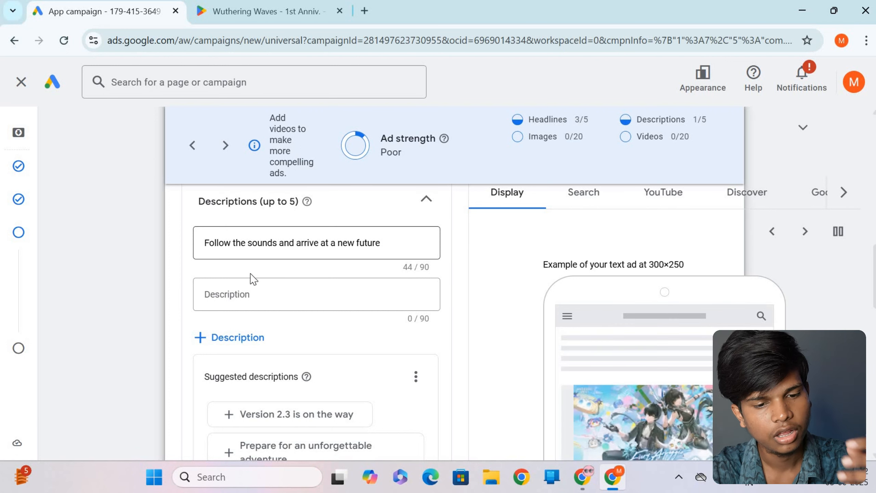
left_click(249, 299)
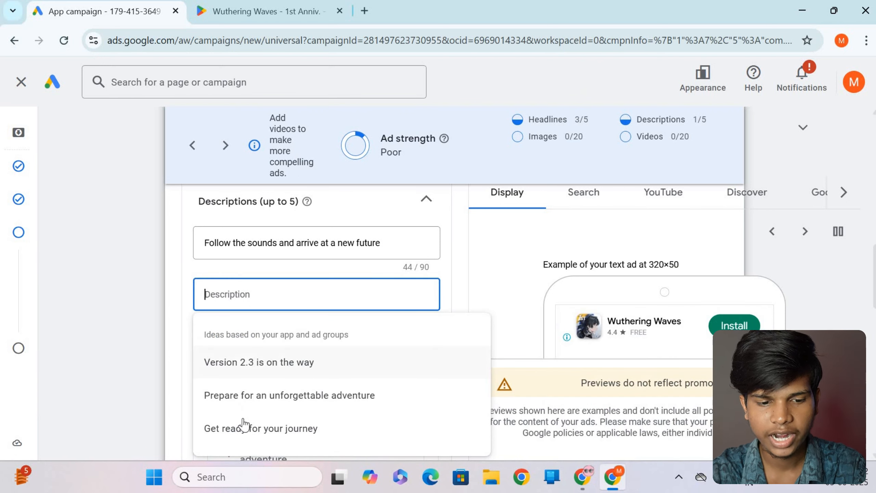
left_click(249, 433)
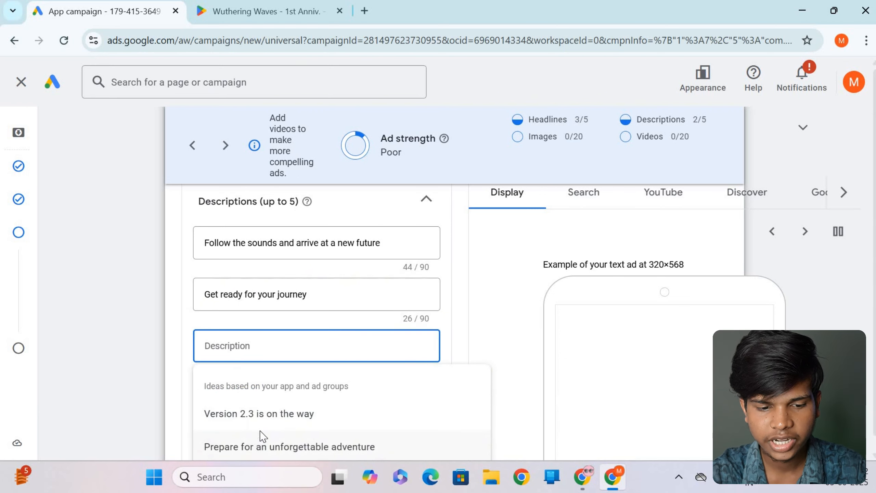
left_click(257, 446)
- Open the image selection for the ad and view the asset library, website or social, and upload sources
scroll(280, 348, "down", 5)
scroll(315, 327, "down", 4)
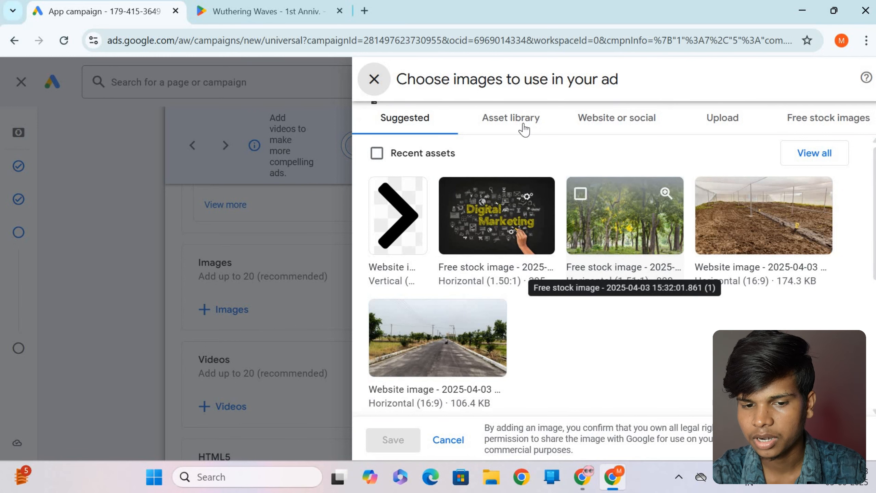
left_click(511, 119)
left_click(662, 131)
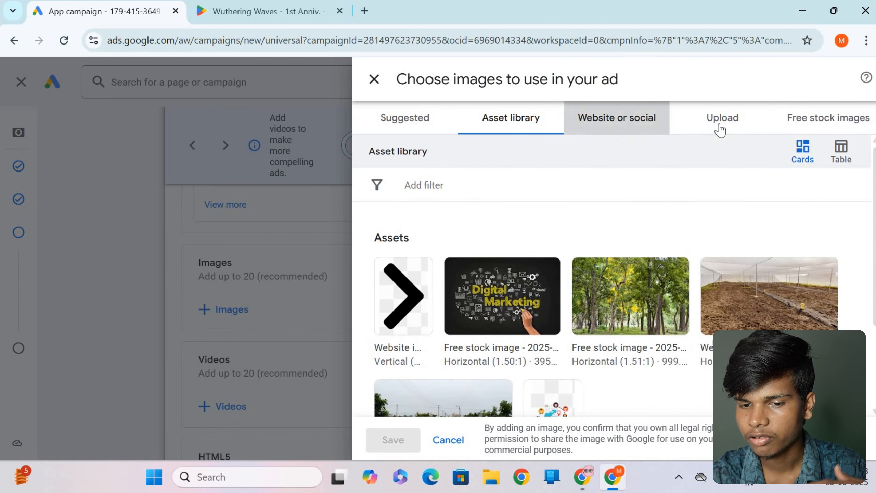
left_click(721, 130)
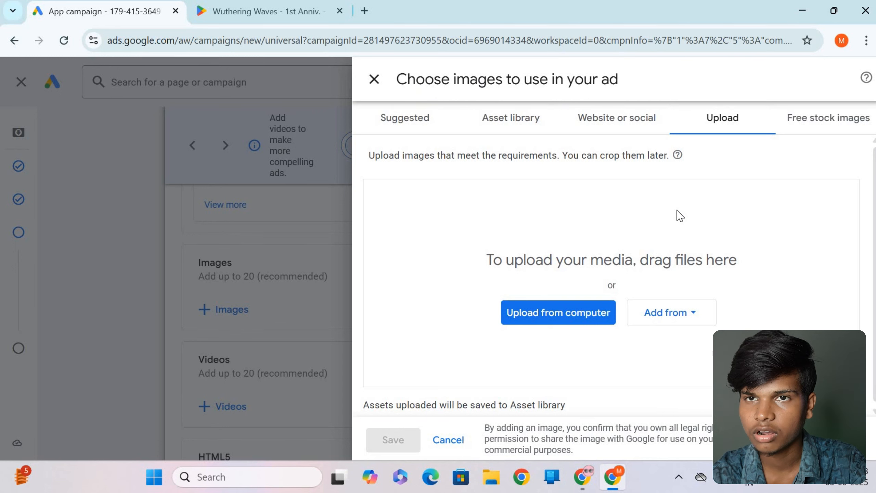
- Search the free stock images for "games"
left_click(821, 125)
left_click(559, 212)
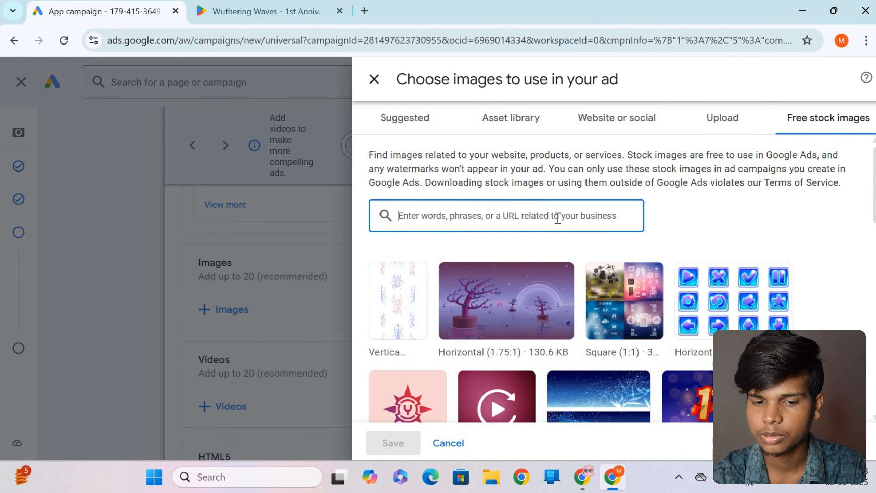
type("game")
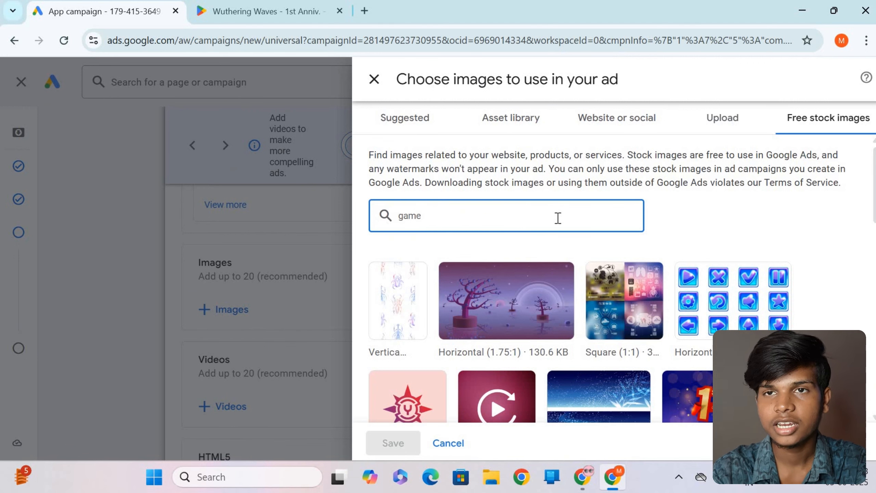
type("s")
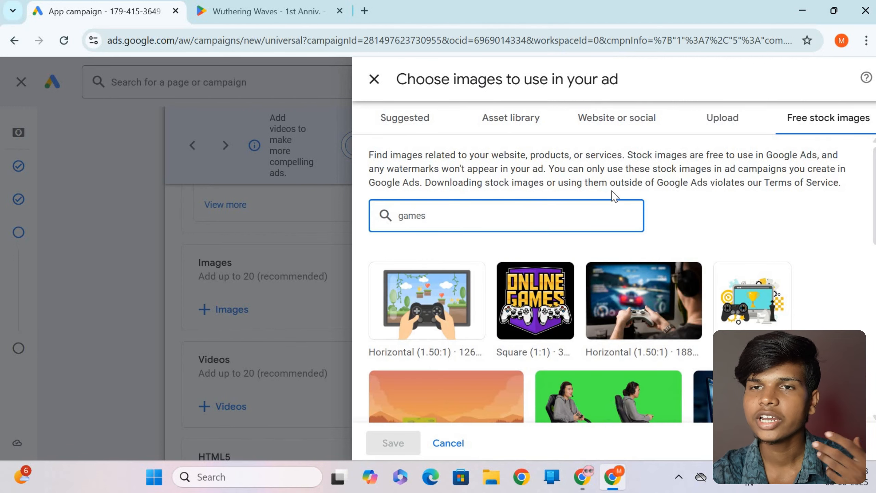
- Add the colourful ludo board stock image to the images for the ad
scroll(617, 196, "down", 3)
scroll(656, 242, "up", 3)
scroll(659, 246, "down", 5)
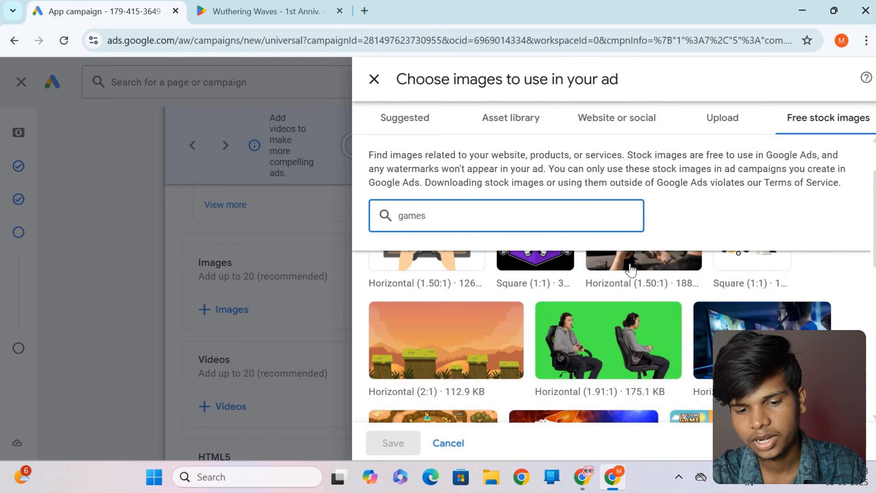
scroll(632, 297, "down", 2)
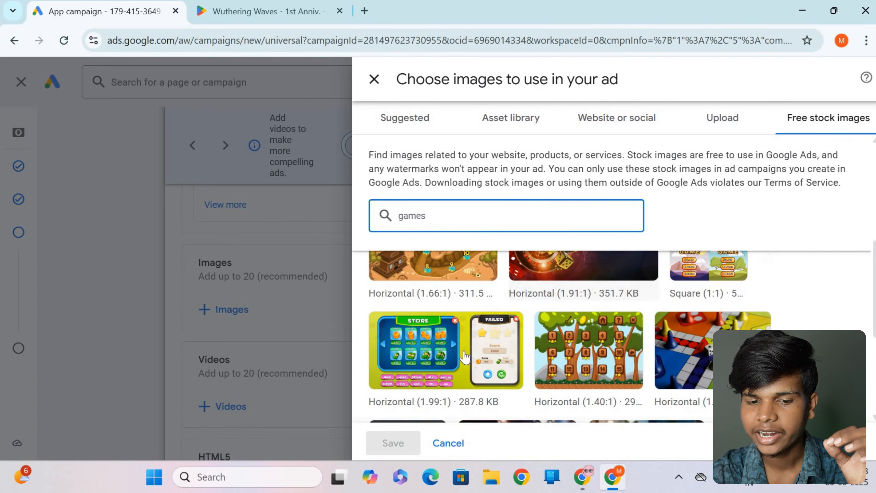
mouse_move(687, 364)
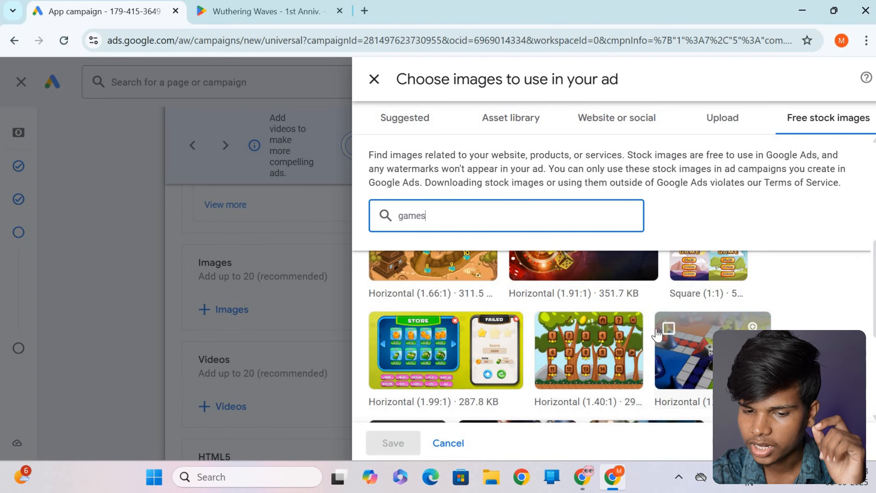
left_click(689, 322)
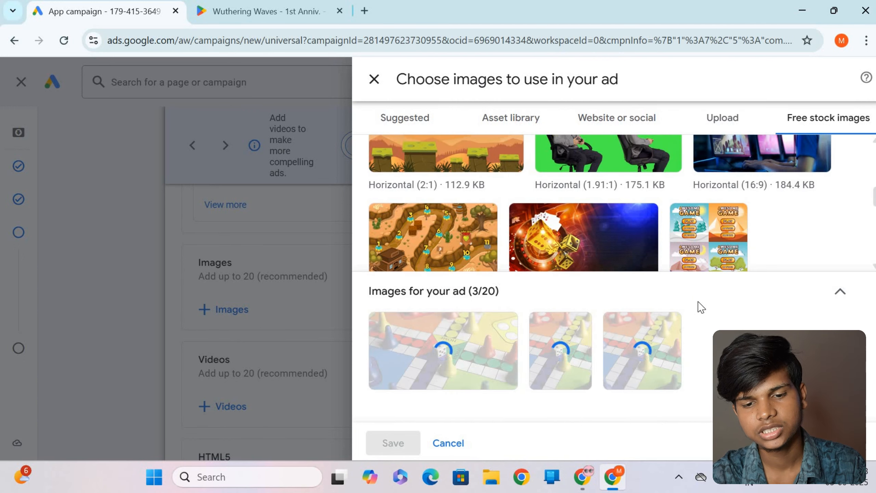
mouse_move(718, 254)
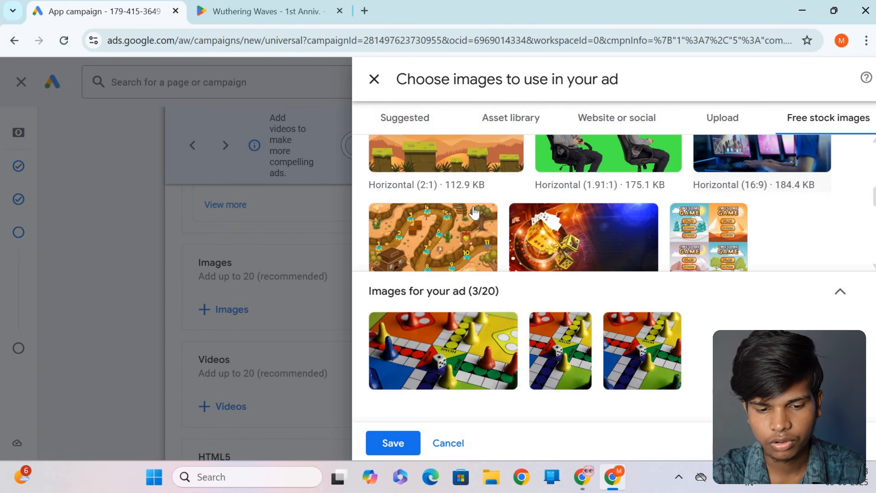
- Open the horizontal ludo board image for cropping, shift its crop area vertically, and apply the three selected ratios
scroll(476, 212, "down", 4)
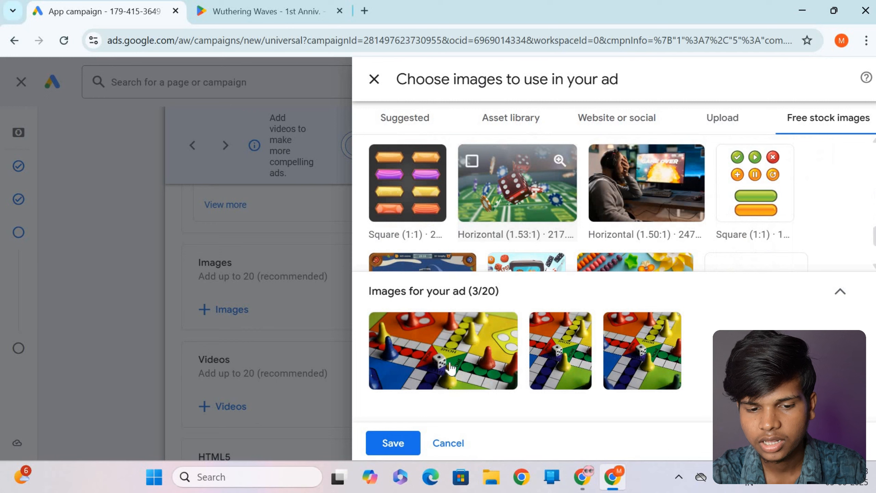
left_click(386, 331)
mouse_move(537, 332)
left_mouse_down()
mouse_move(530, 368)
mouse_move(540, 324)
left_mouse_up()
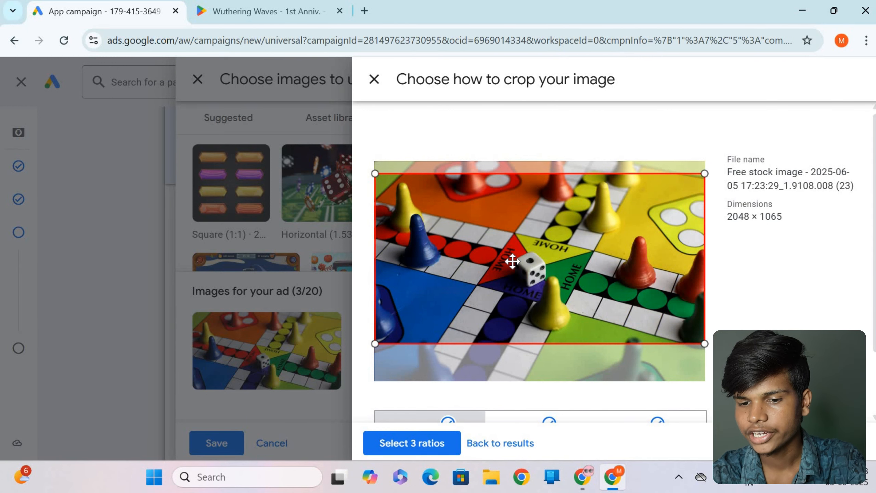
mouse_move(513, 261)
left_mouse_down()
mouse_move(514, 284)
mouse_move(514, 269)
left_mouse_up()
left_click(445, 441)
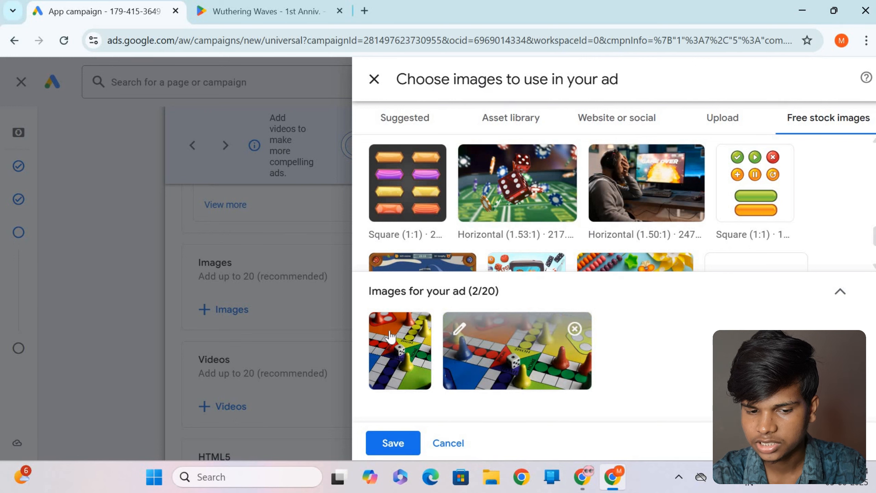
- Move the horizontal ludo image's crop area over the central dice, apply the two ratios, and save the ad images
left_click(466, 374)
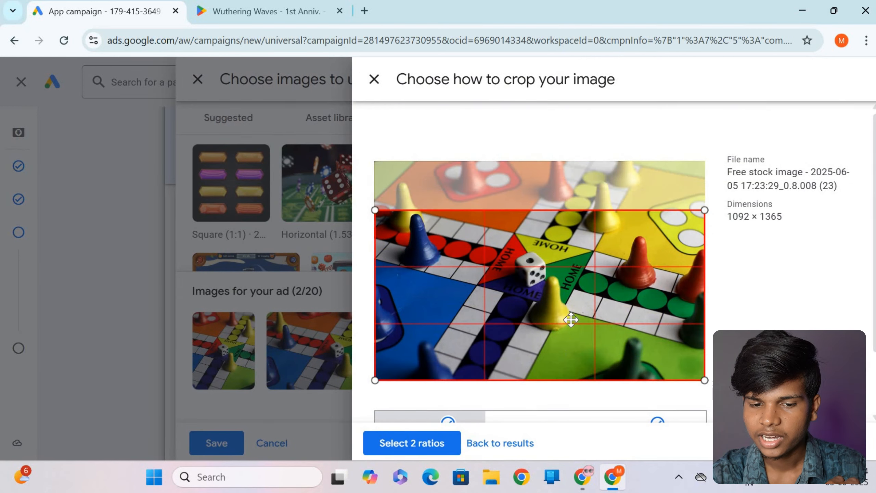
left_click_drag(571, 319, 572, 299)
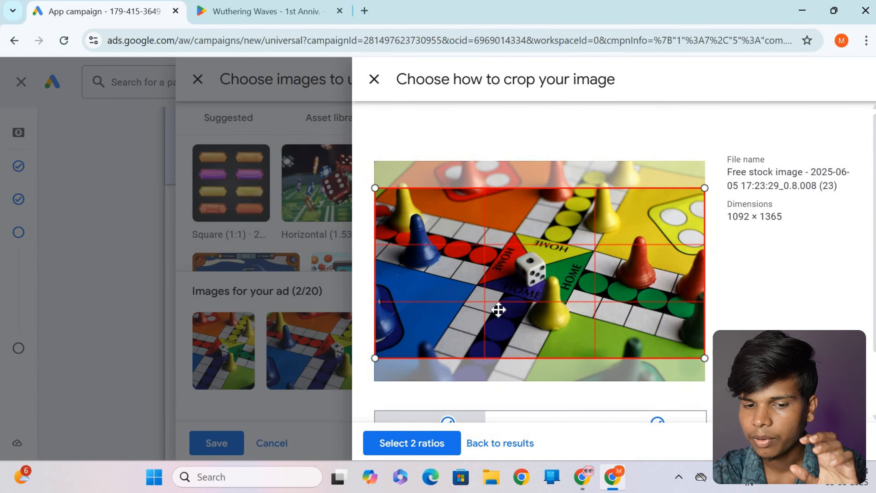
left_click(425, 443)
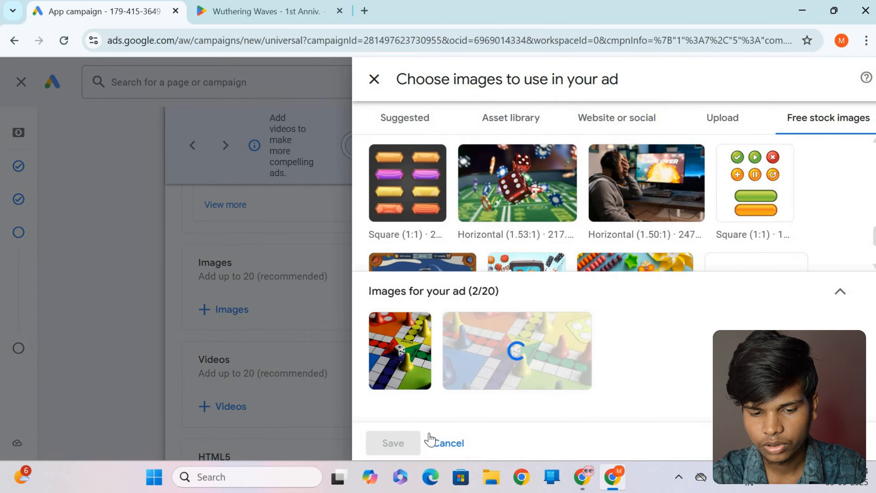
left_click(394, 444)
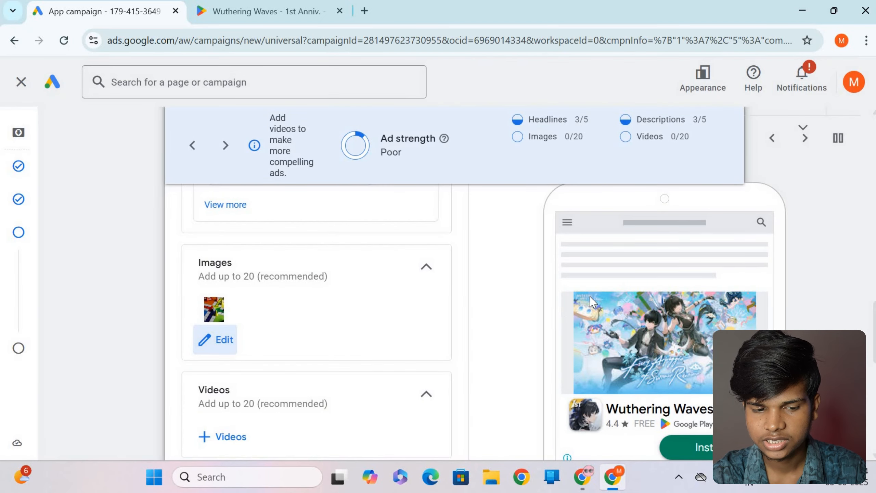
- Add the Class 5 Google Ads display campaign video from the asset library to the ad's videos and save
scroll(309, 288, "down", 4)
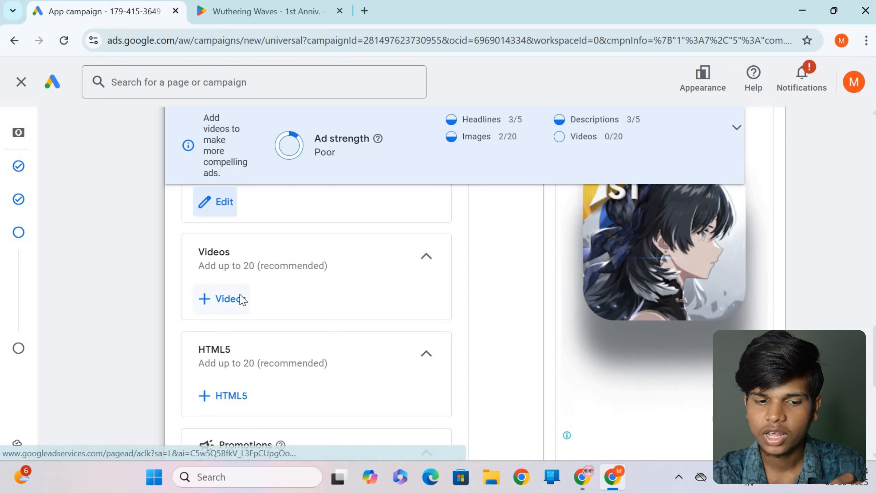
left_click(240, 299)
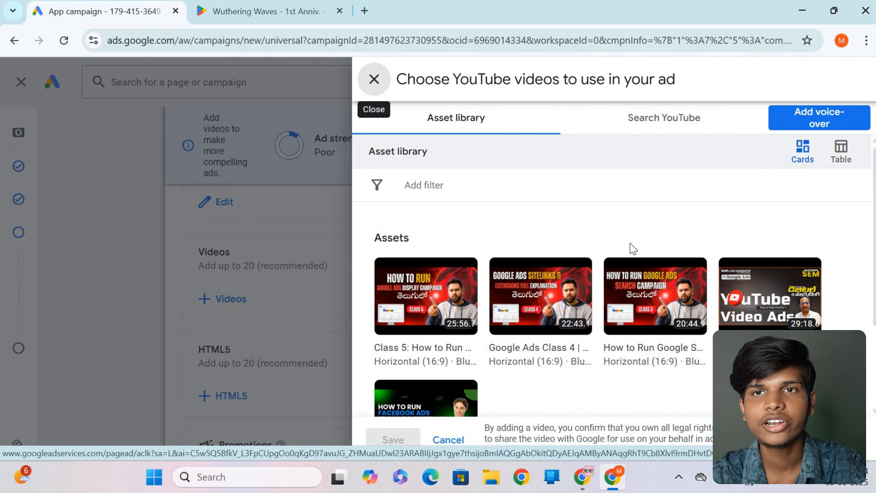
scroll(860, 184, "down", 3)
scroll(658, 164, "up", 3)
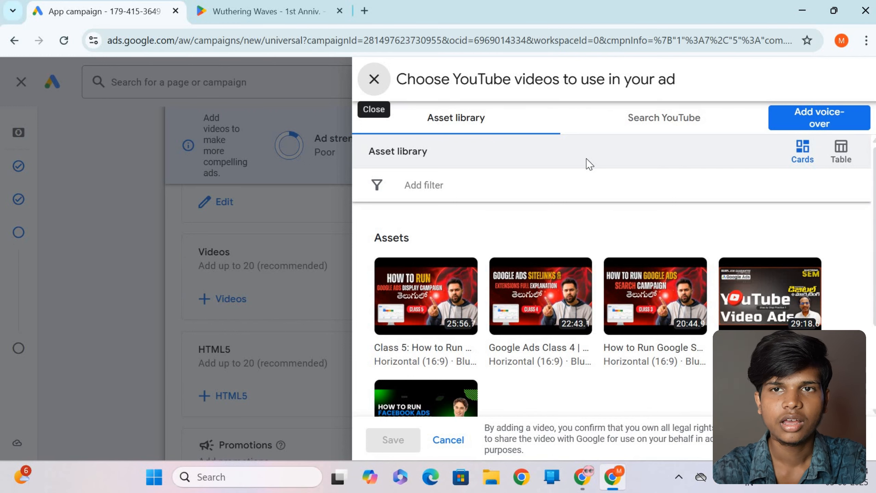
left_click(414, 283)
left_click(392, 441)
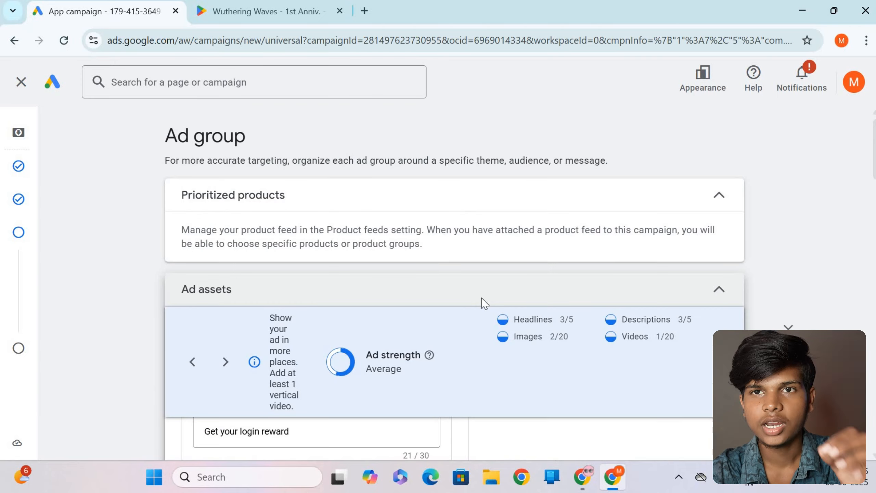
- Review the ad group's headlines, descriptions, images and video alongside the Display ad preview
scroll(387, 303, "down", 3)
scroll(389, 308, "down", 5)
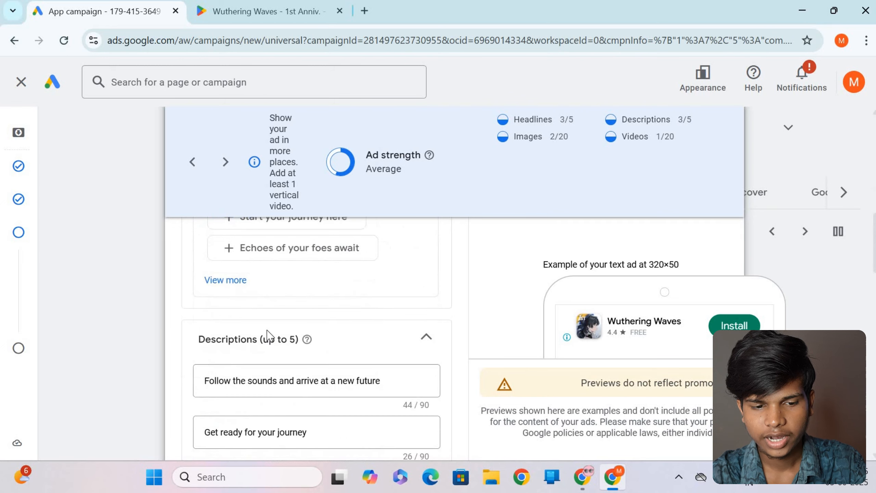
scroll(276, 332, "down", 10)
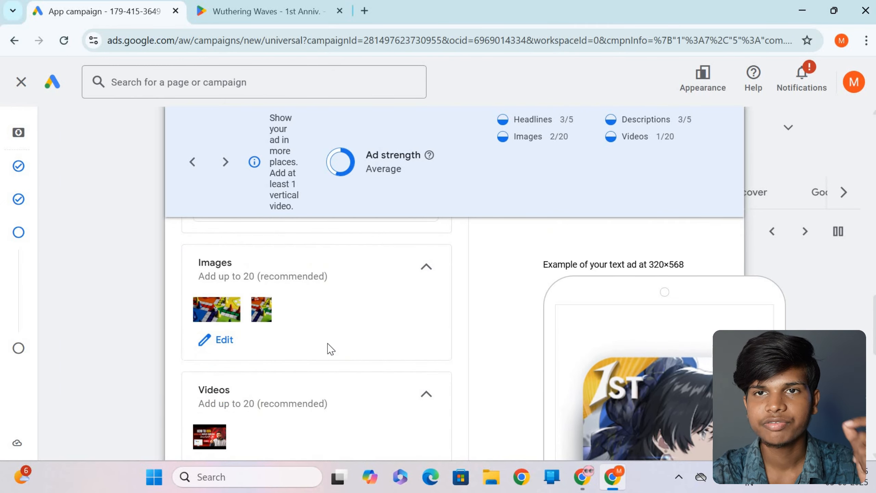
scroll(586, 300, "down", 3)
scroll(689, 289, "up", 10)
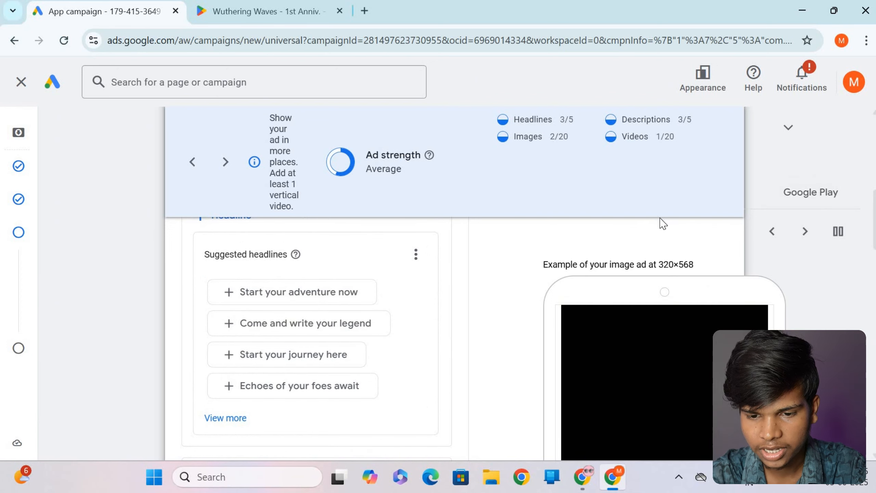
scroll(431, 286, "down", 5)
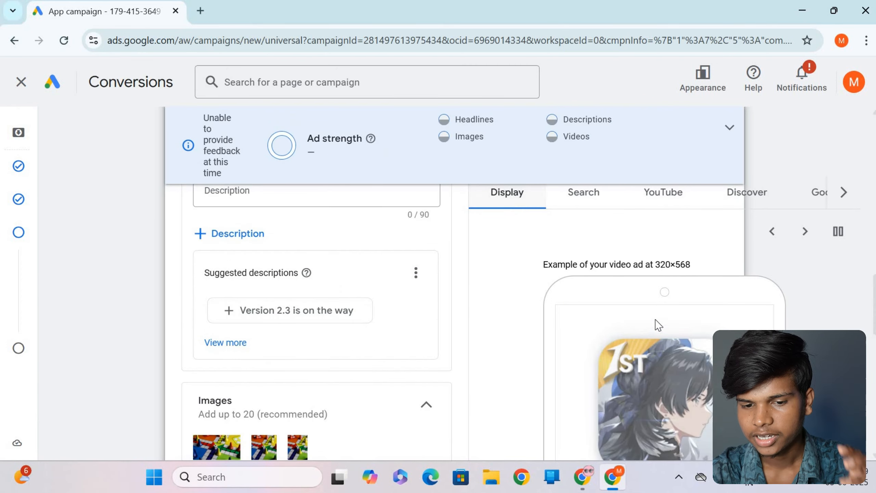
scroll(659, 321, "down", 10)
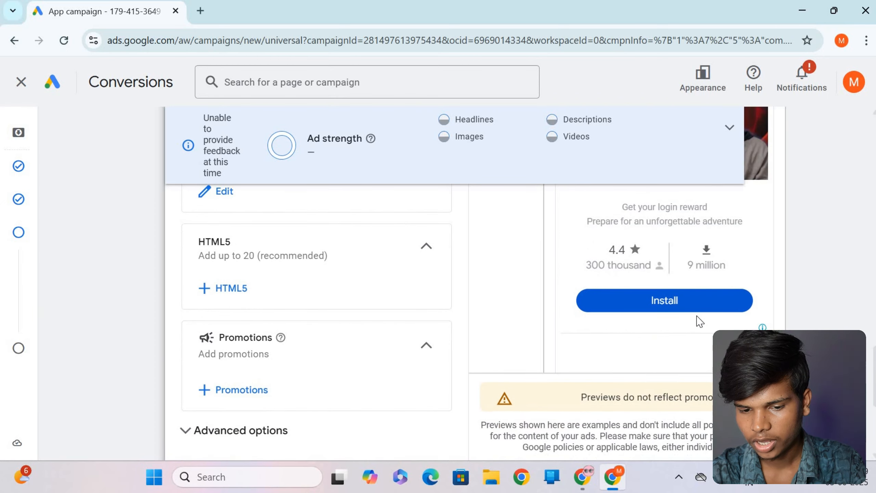
- Examine how the ad looks in the Search and YouTube previews
scroll(662, 319, "up", 6)
left_click(595, 206)
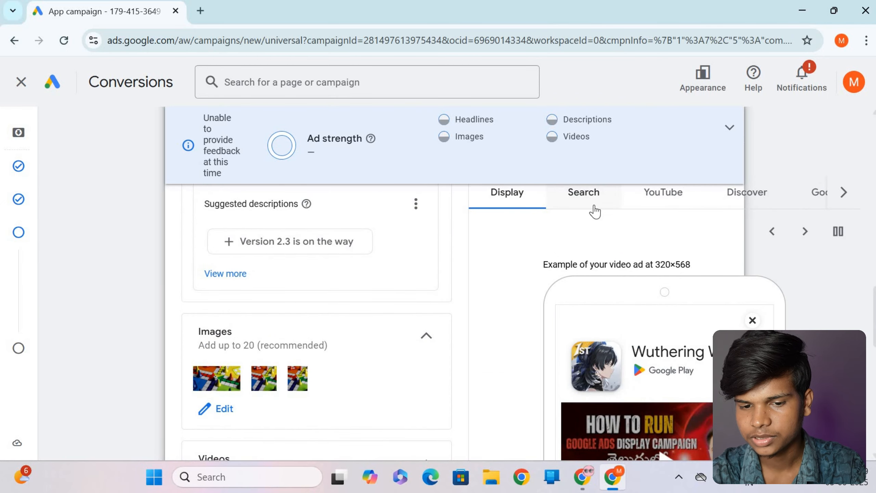
scroll(681, 288, "down", 2)
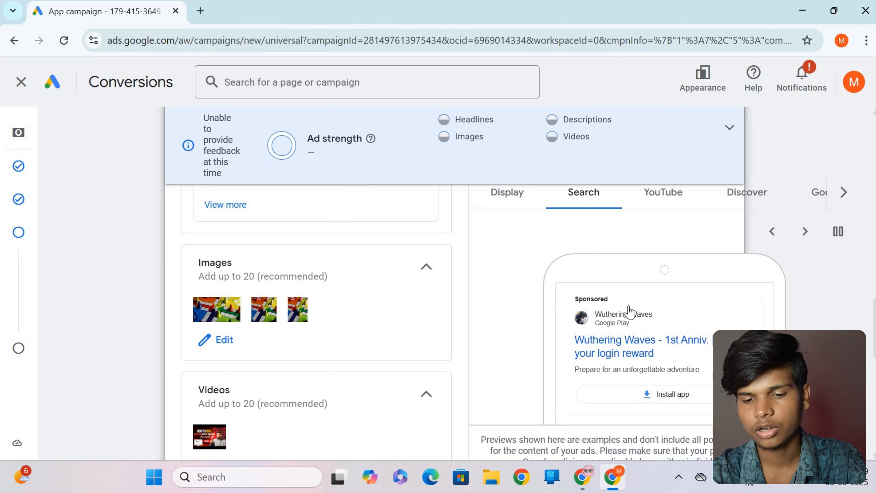
scroll(647, 309, "down", 2)
scroll(652, 249, "up", 6)
left_click(658, 194)
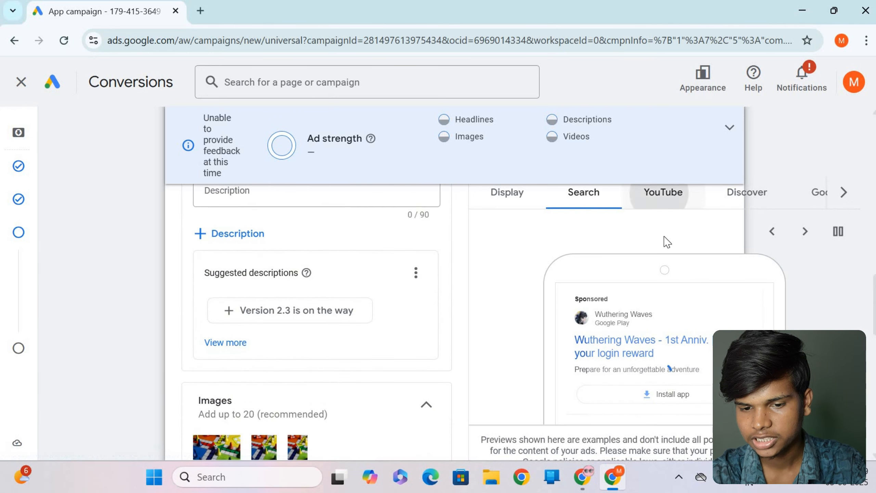
scroll(659, 276, "down", 6)
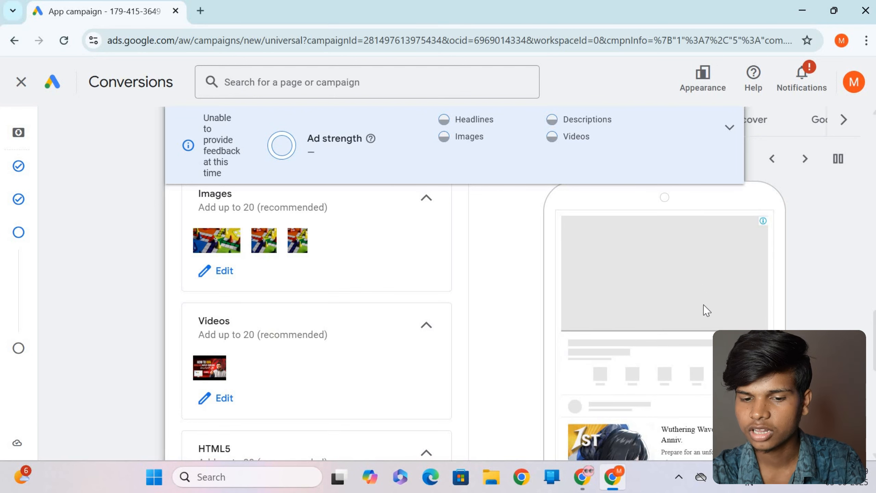
- Examine how the ad looks in the Discover and Google Play previews
scroll(721, 221, "up", 3)
left_click(732, 195)
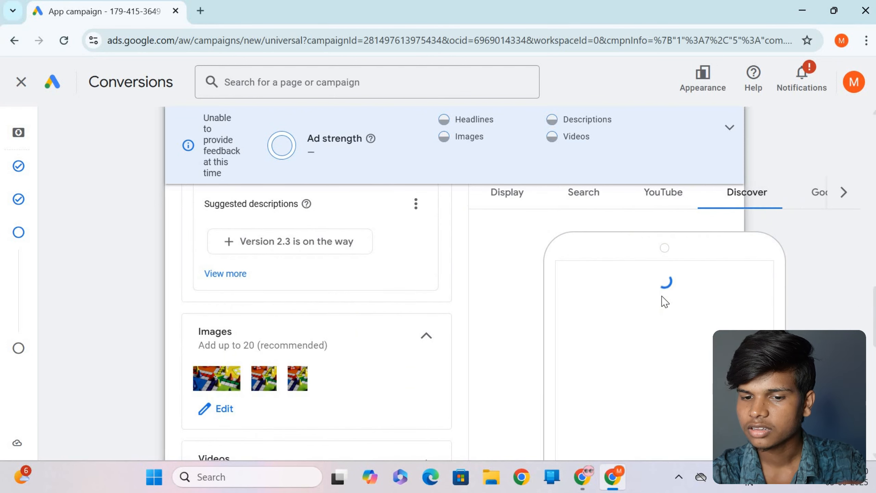
scroll(662, 300, "down", 5)
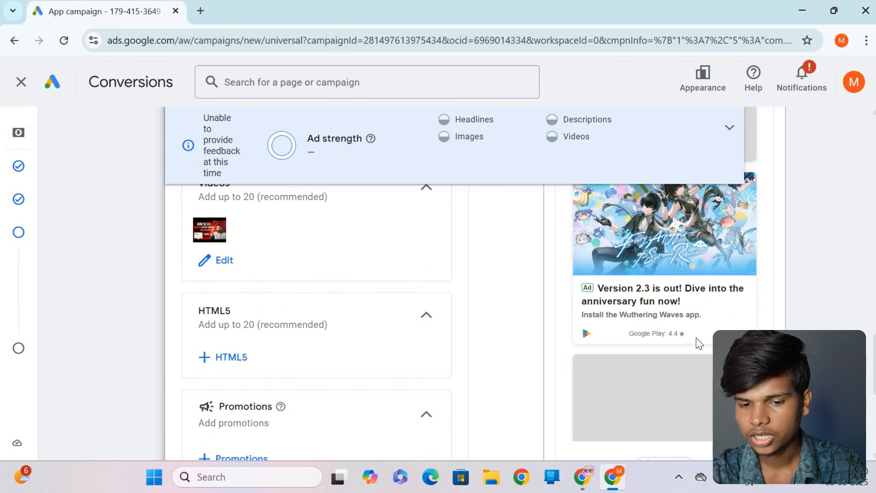
scroll(801, 209, "up", 3)
left_click(812, 201)
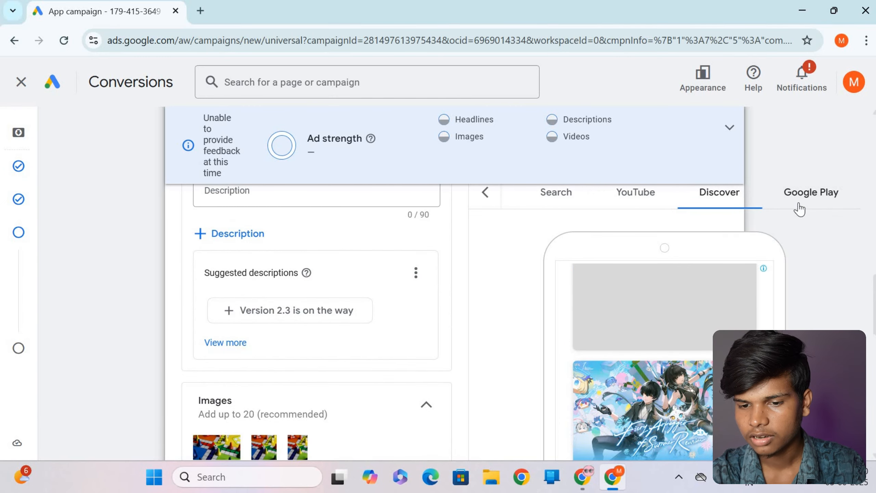
scroll(657, 290, "down", 5)
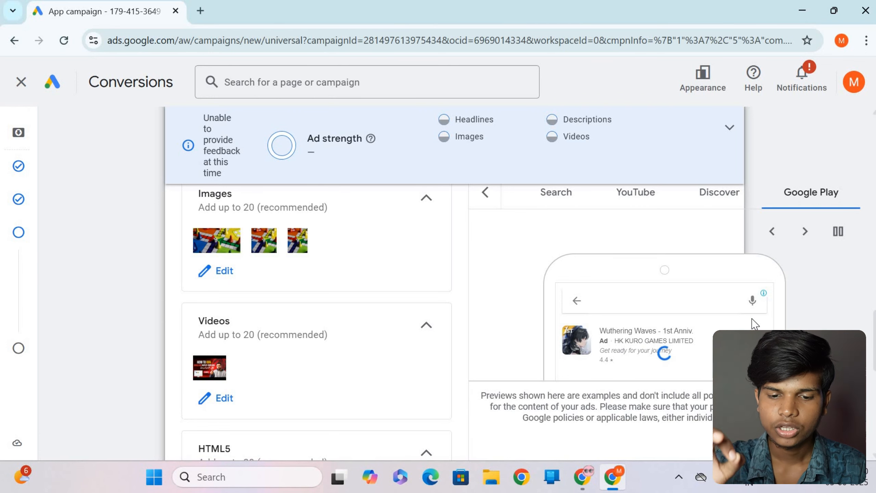
scroll(755, 324, "down", 1)
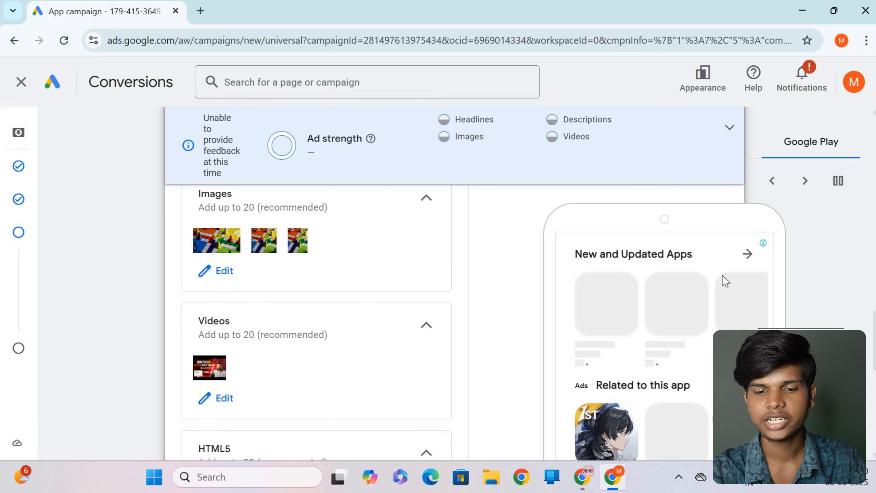
scroll(637, 315, "down", 3)
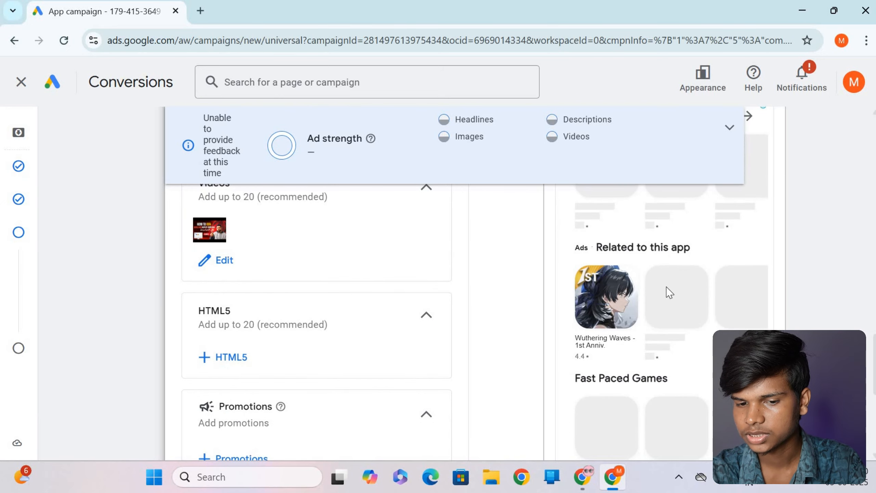
- Leave the audience signal empty and continue from the ad group settings to the campaign review
scroll(638, 329, "down", 6)
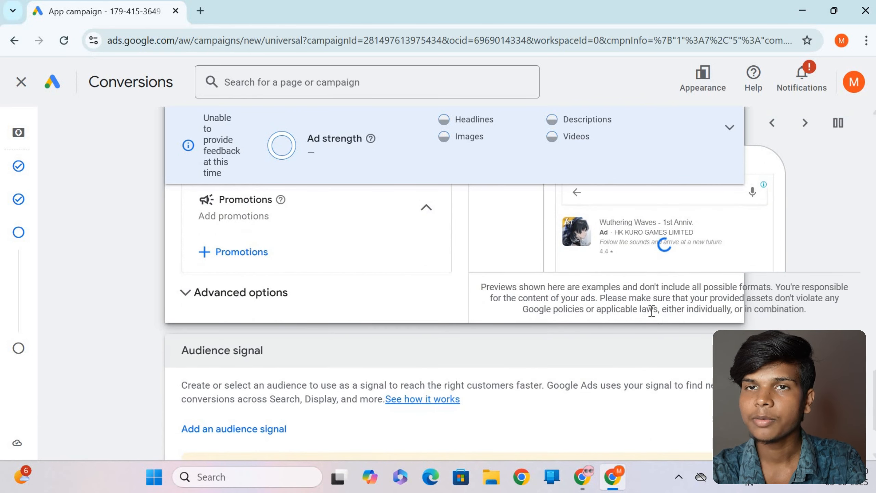
scroll(652, 310, "down", 3)
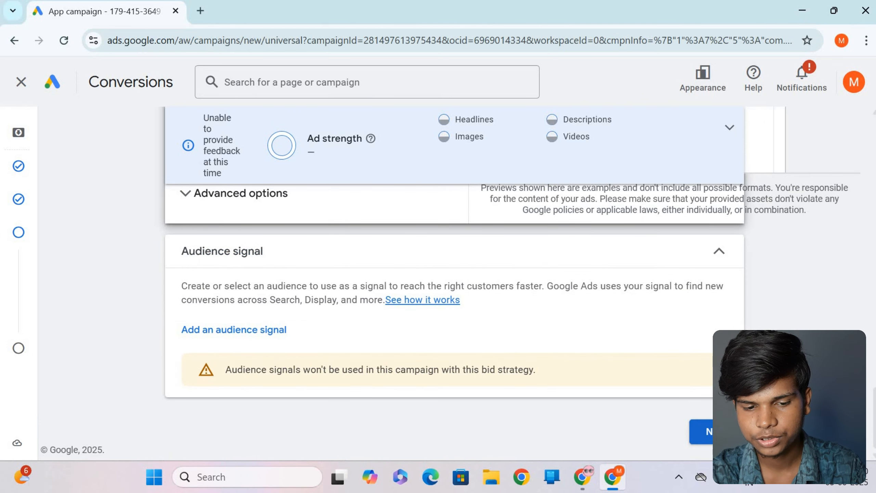
left_click(700, 432)
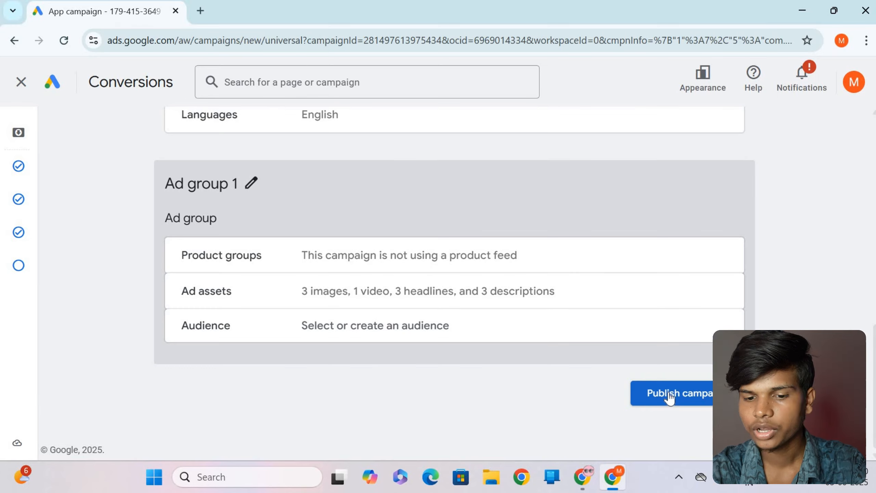